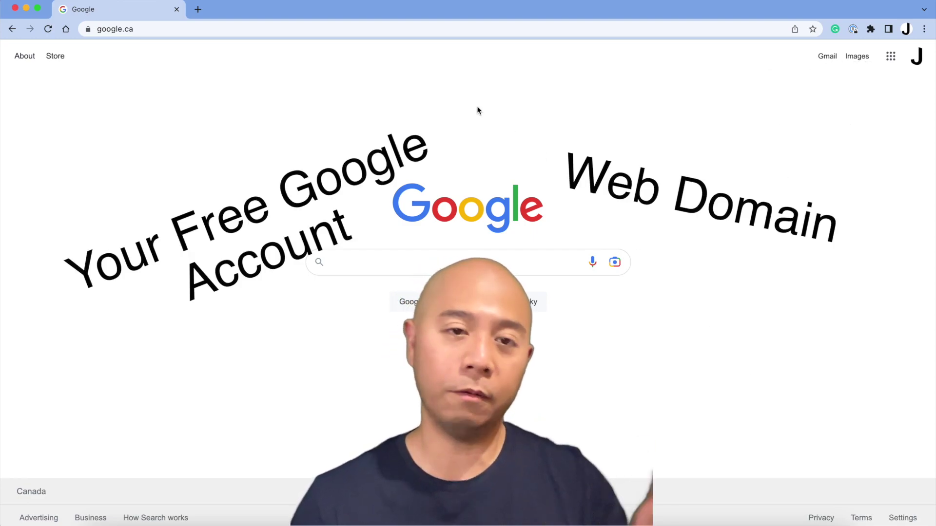
- Go to sites.google.com/new through the autocompleted address in Chrome
click(190, 30)
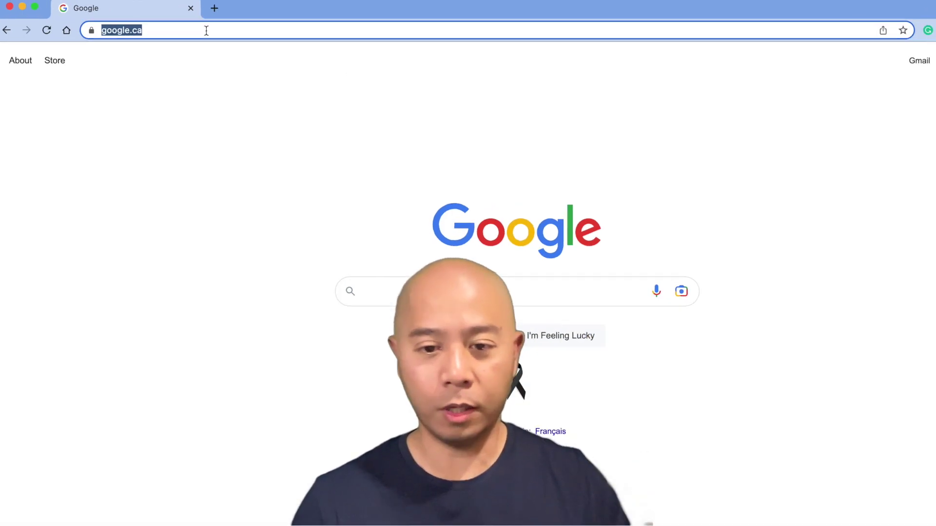
text(sites.)
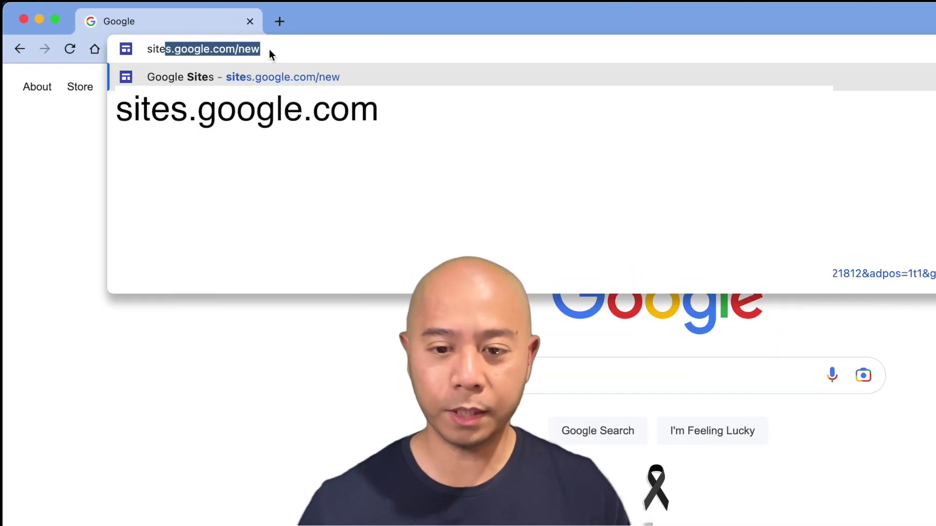
key(Return)
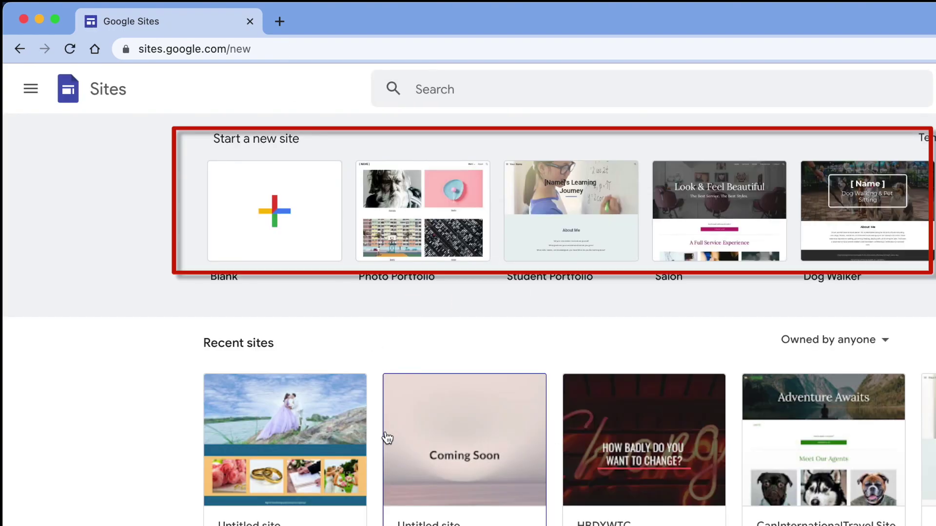
- Start a blank site and change its page title to 'Coming Soon'
click(299, 248)
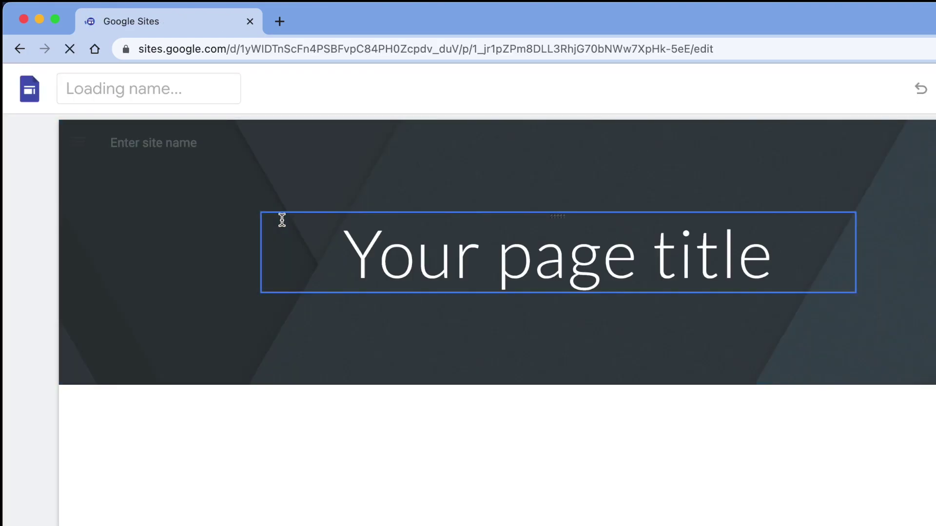
click(414, 274)
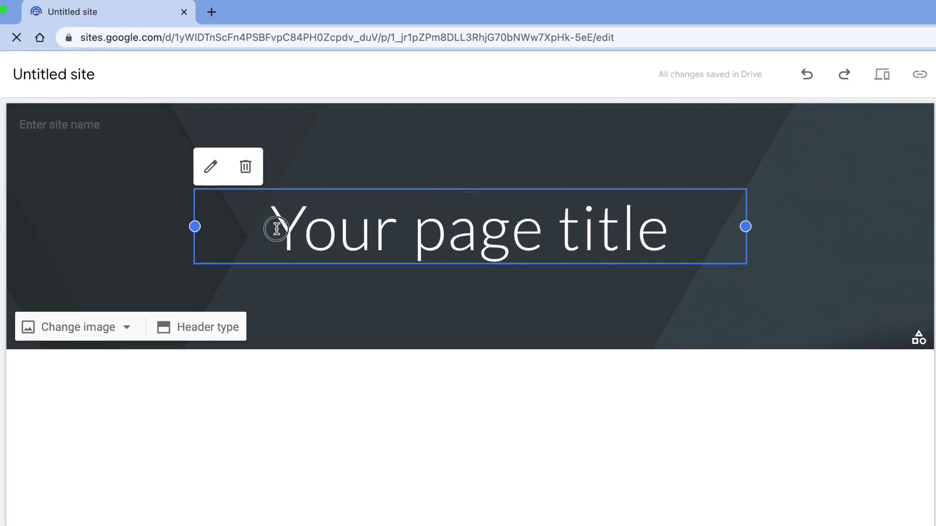
mouse_move(276, 229)
mouse_down()
mouse_move(560, 262)
mouse_move(668, 240)
mouse_up()
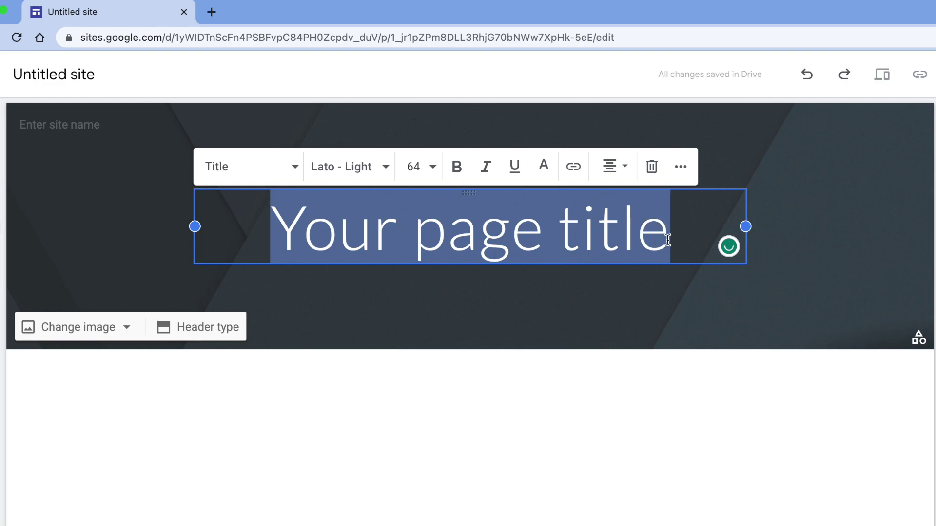
text(Coming Soo)
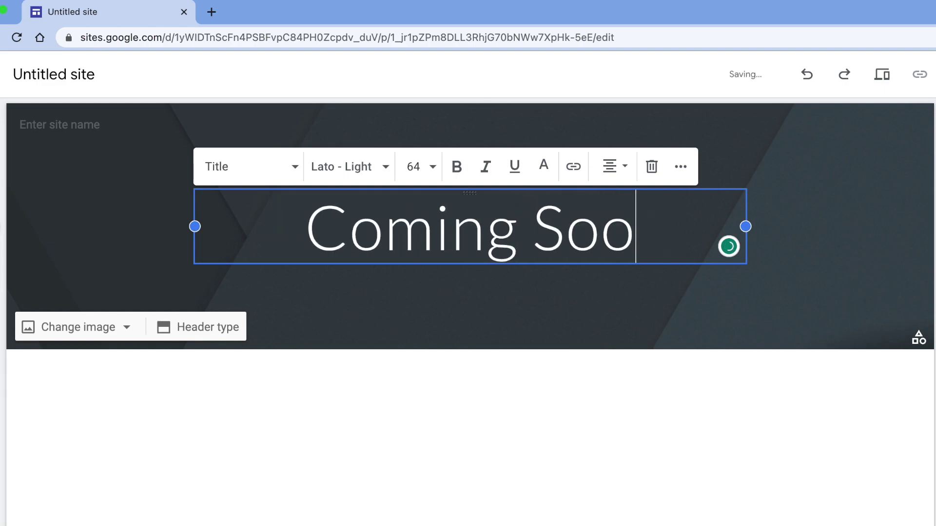
text(n)
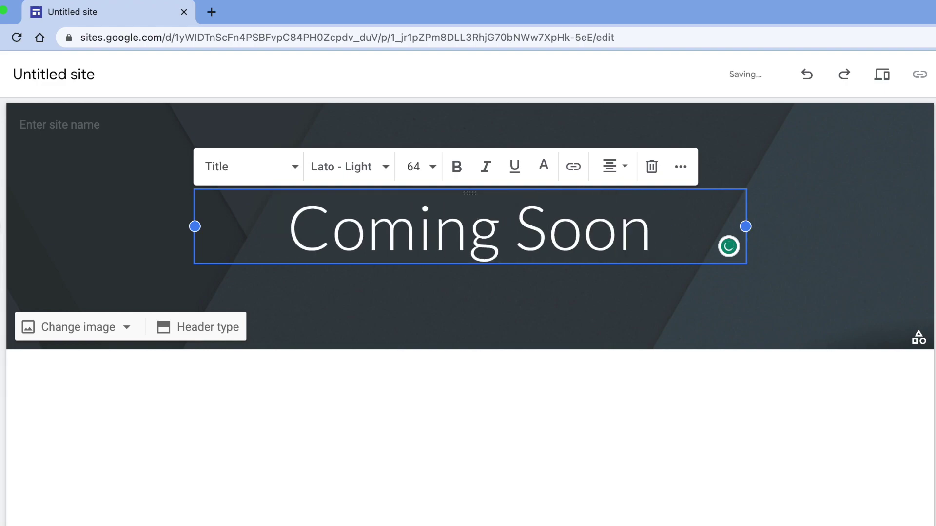
- Set the title font to Bowlby One SC and colour it dark green
drag(654, 236, 261, 221)
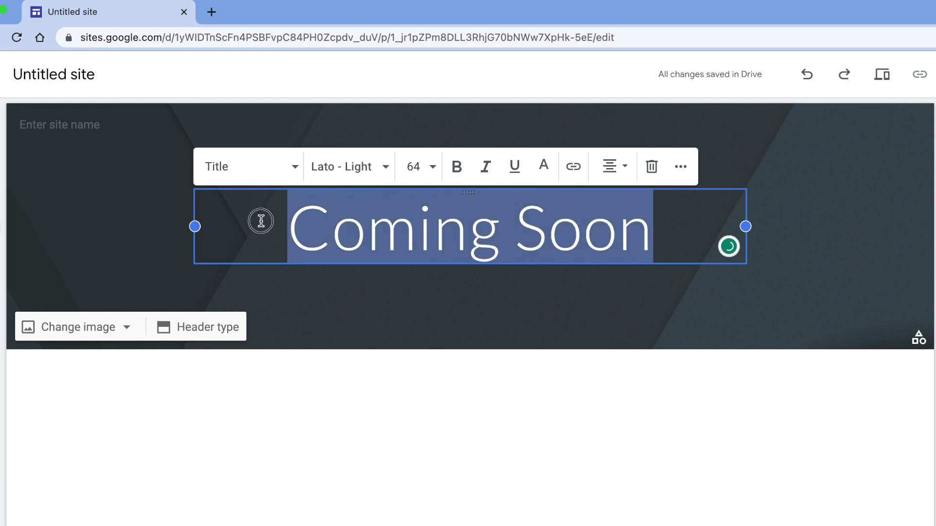
click(336, 176)
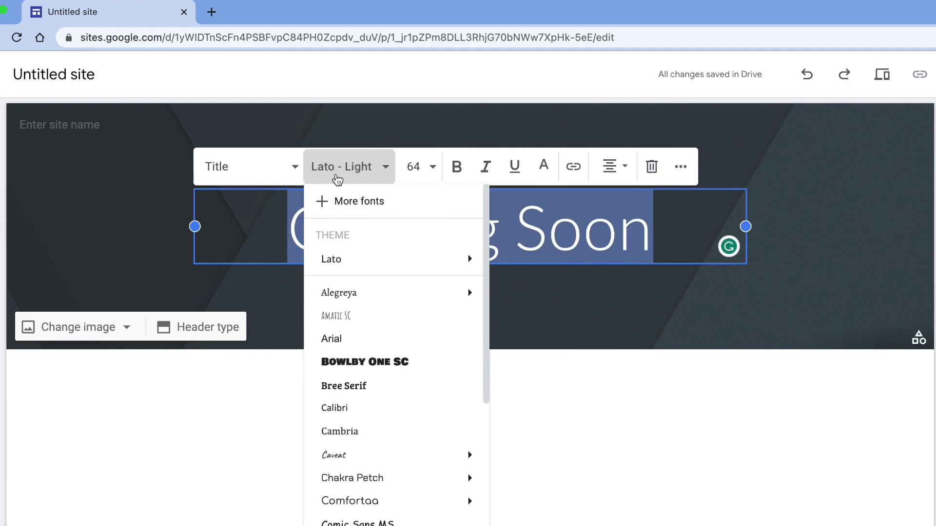
click(393, 362)
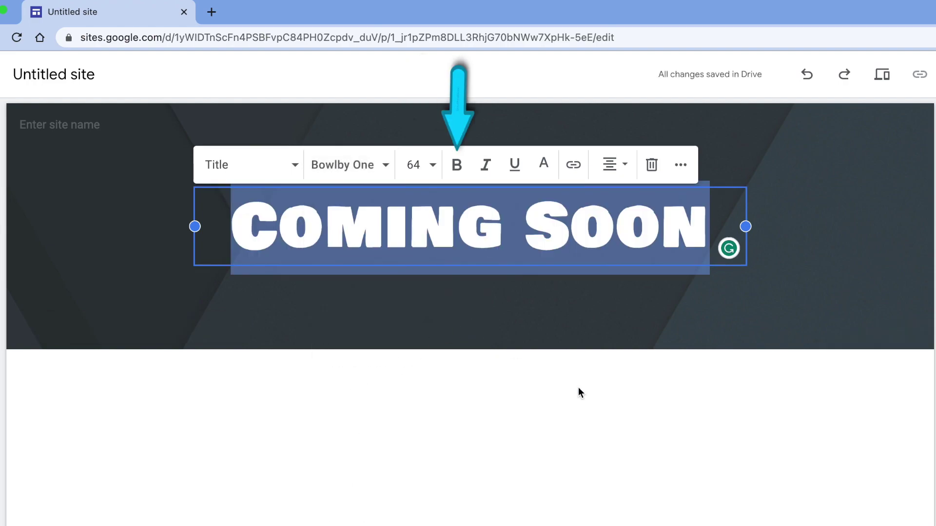
click(544, 166)
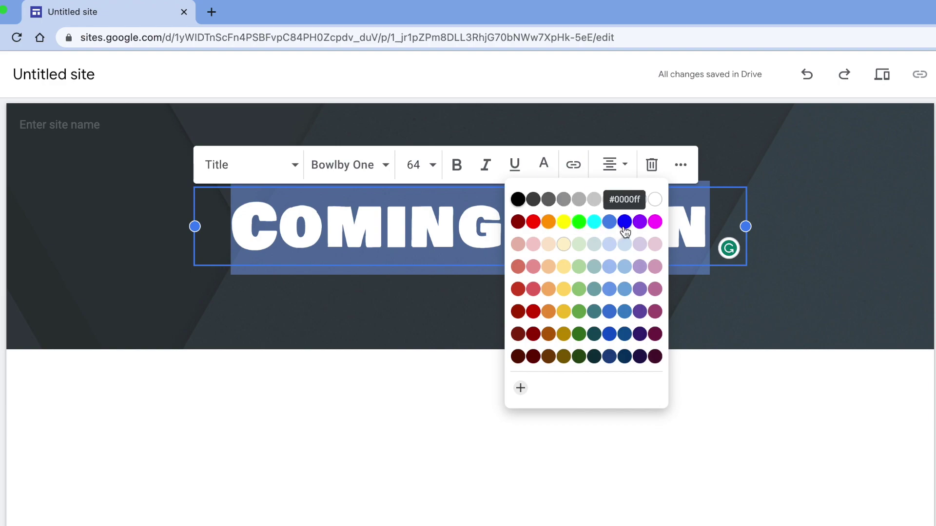
click(579, 334)
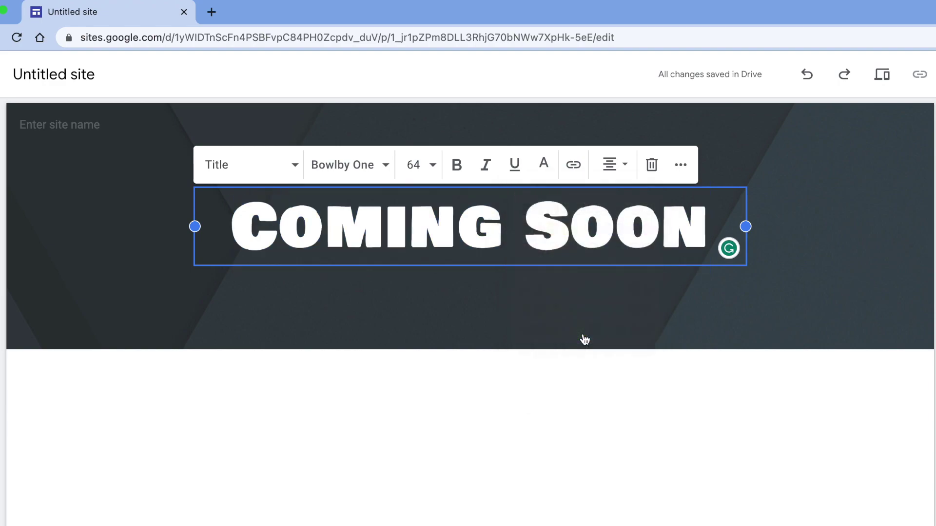
- Change the header type to a full-page Cover
click(598, 425)
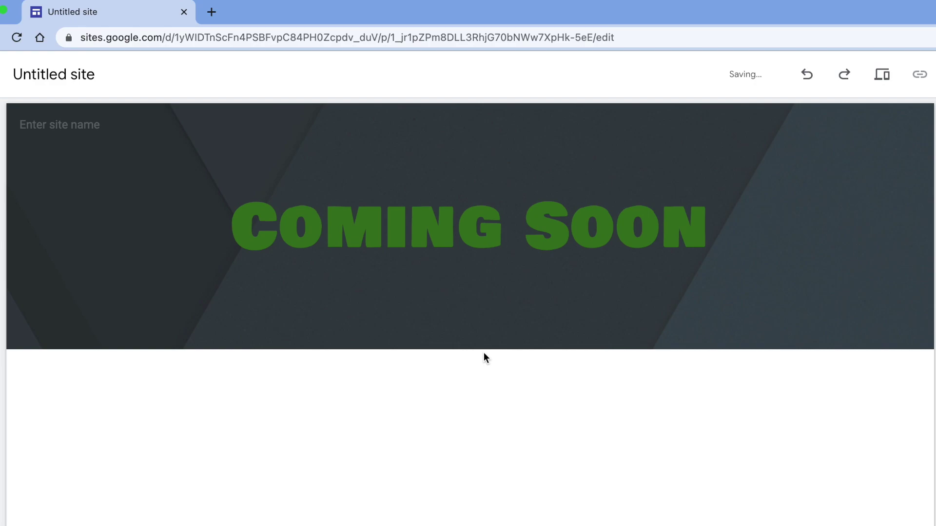
mouse_move(240, 326)
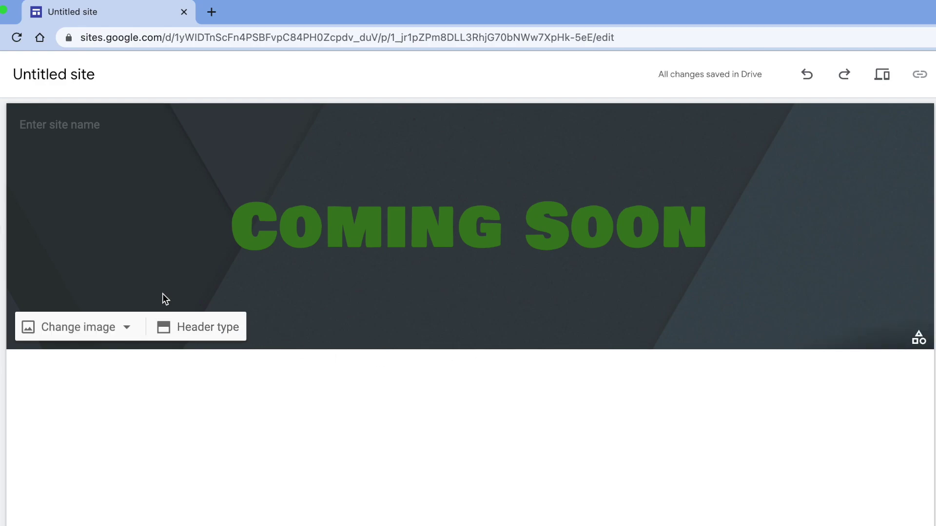
click(204, 326)
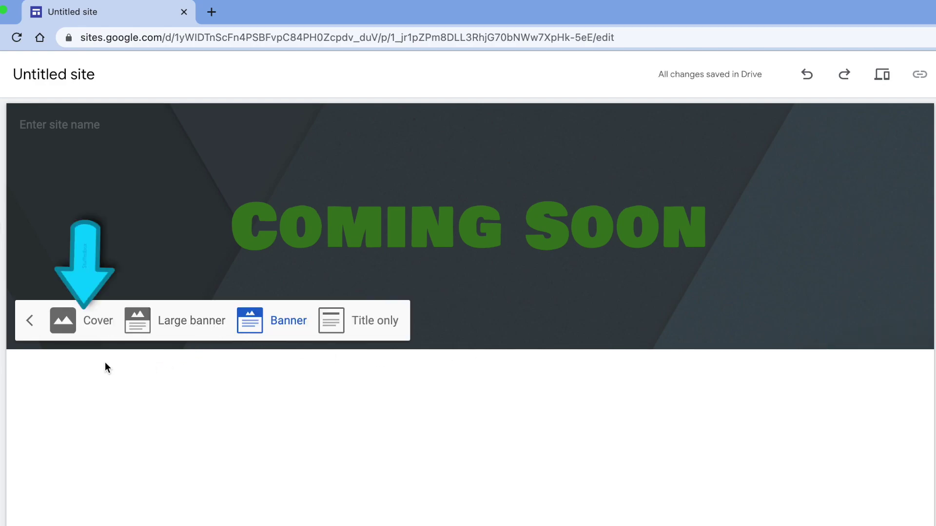
click(72, 318)
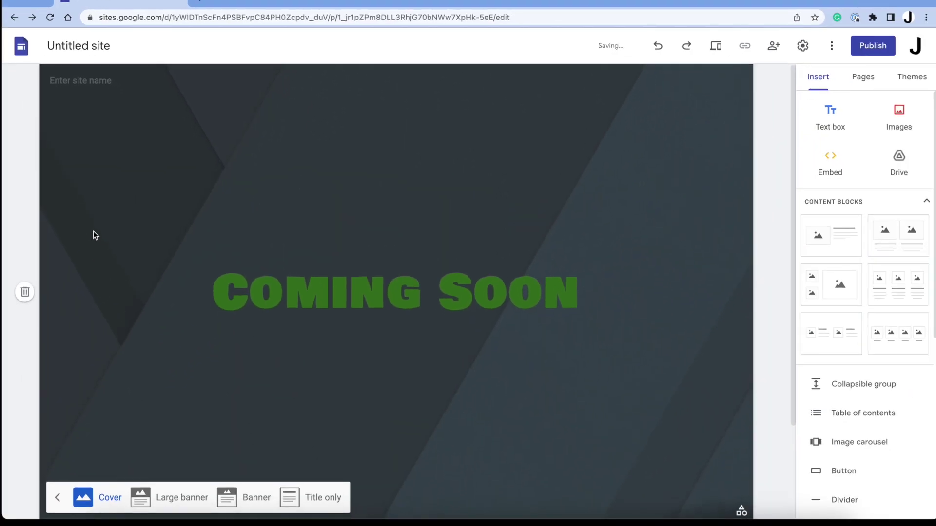
- Replace the header background with the uploaded unsplash laptop photo from Downloads
scroll(95, 236, down, 1)
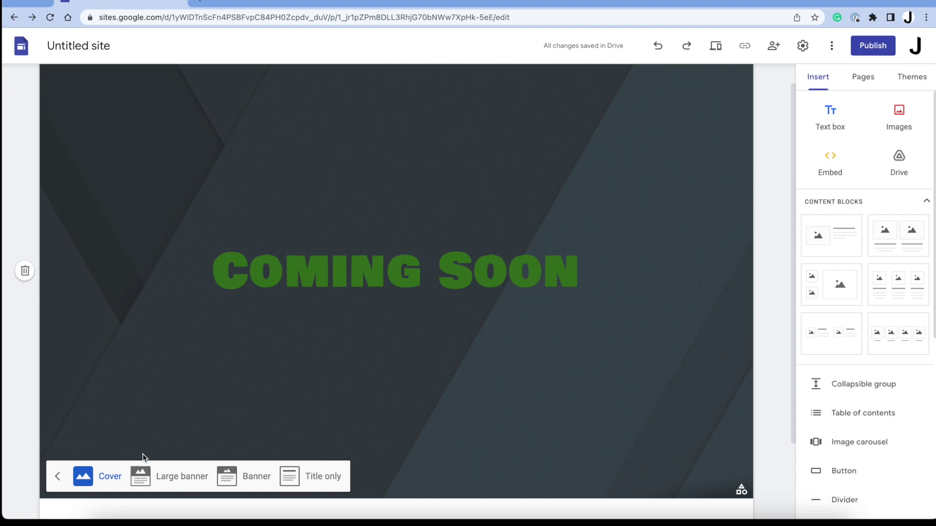
click(58, 476)
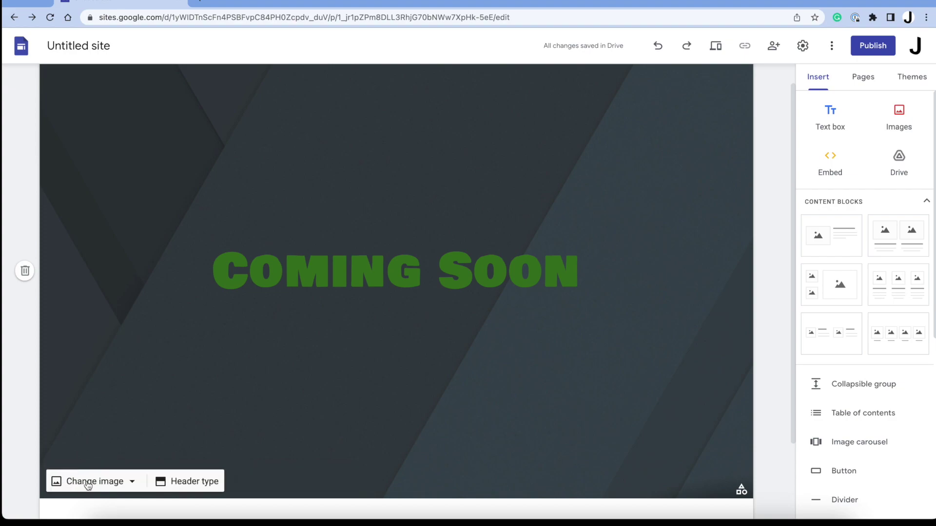
click(126, 482)
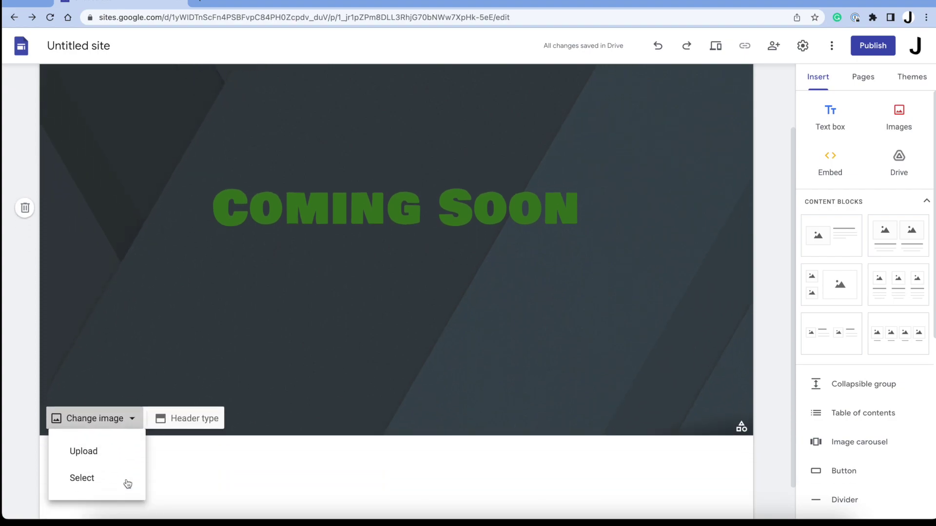
scroll(127, 479, down, 1)
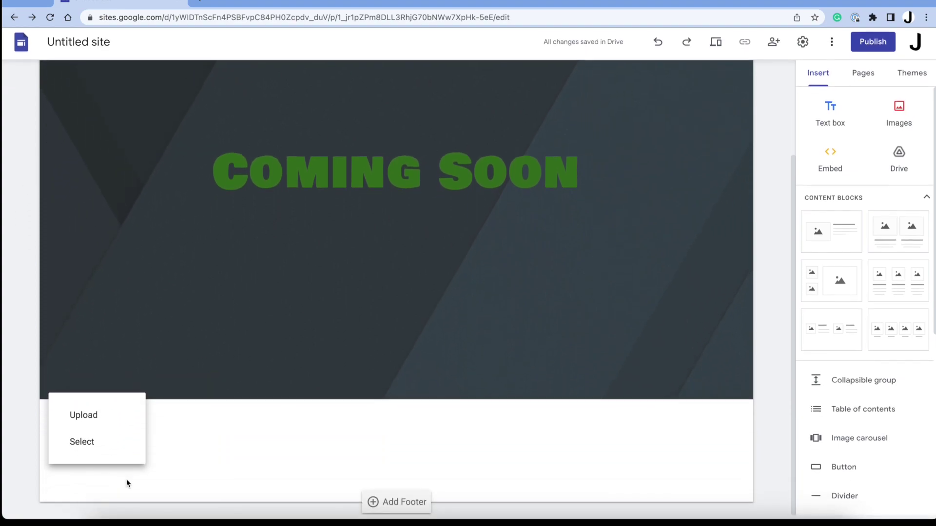
click(119, 423)
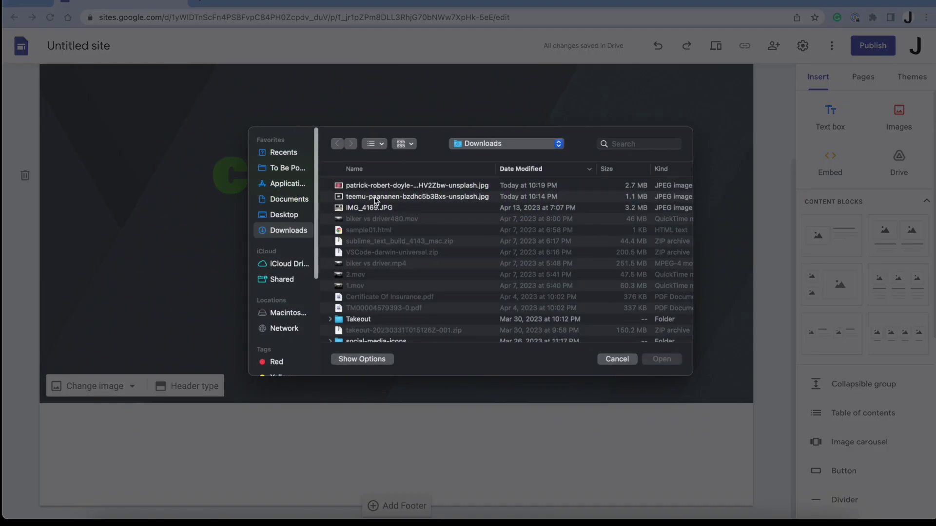
click(391, 186)
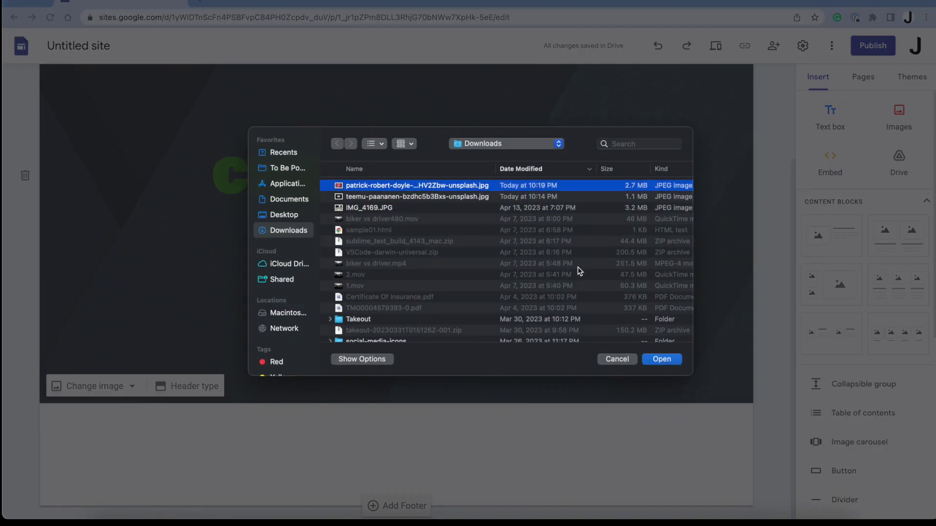
click(668, 363)
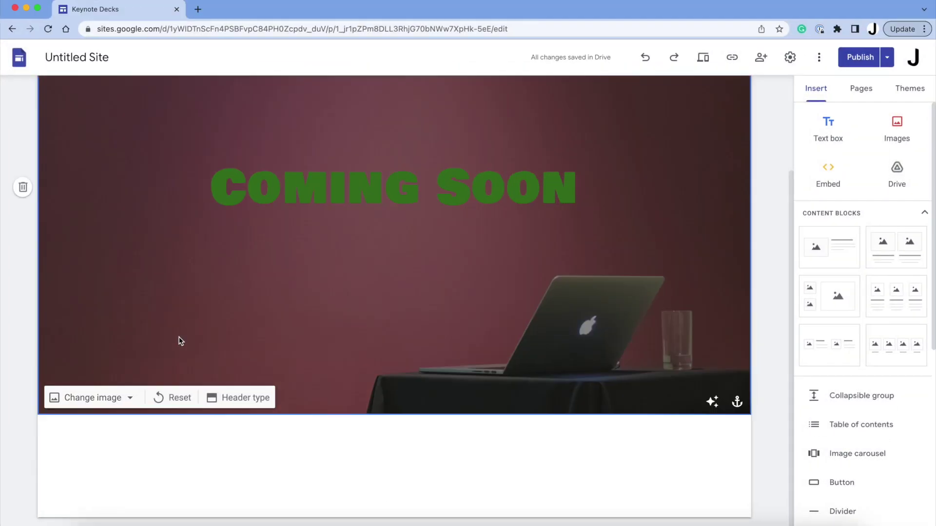
- Browse the gallery and Search tab of the image chooser, then cancel, keeping the laptop photo
click(123, 397)
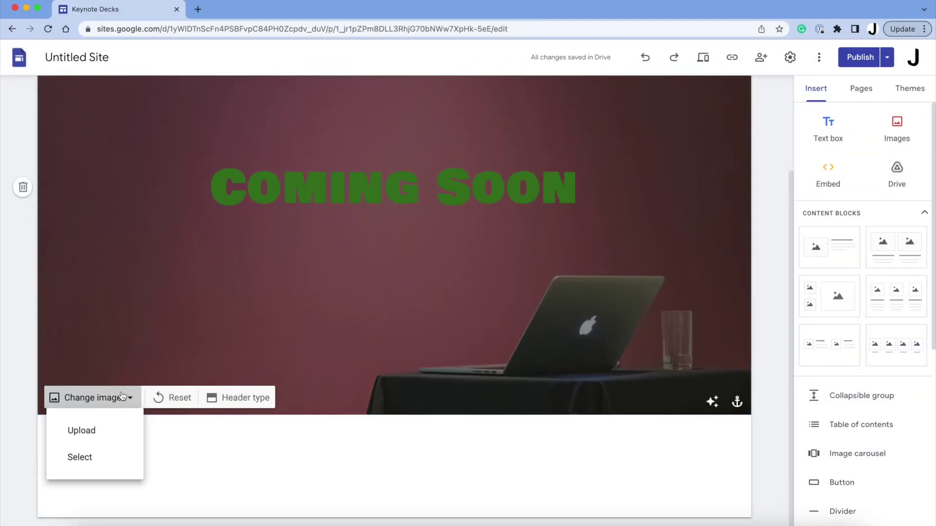
click(124, 461)
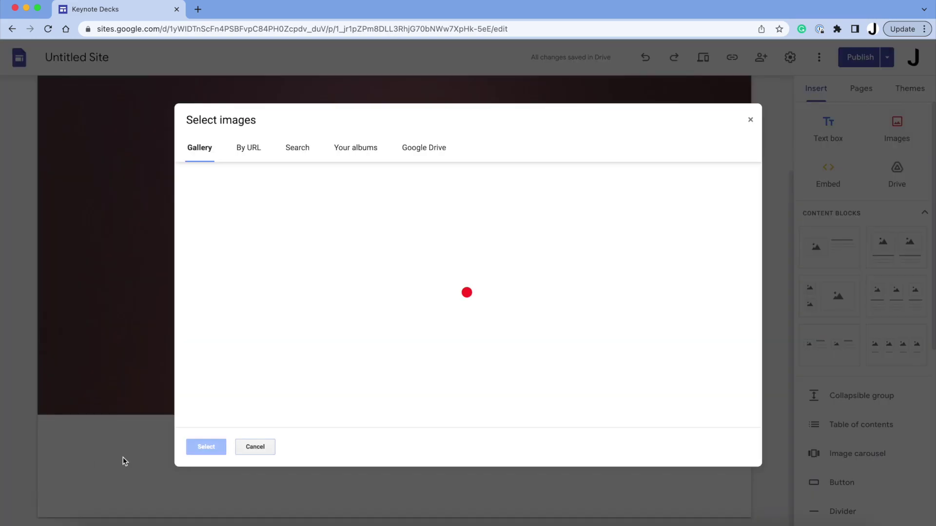
scroll(341, 302, down, 10)
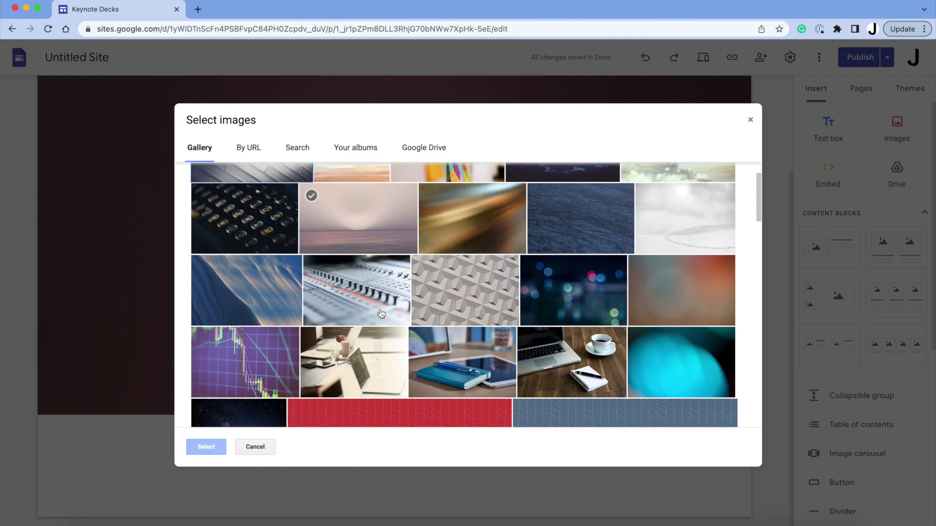
scroll(382, 313, up, 8)
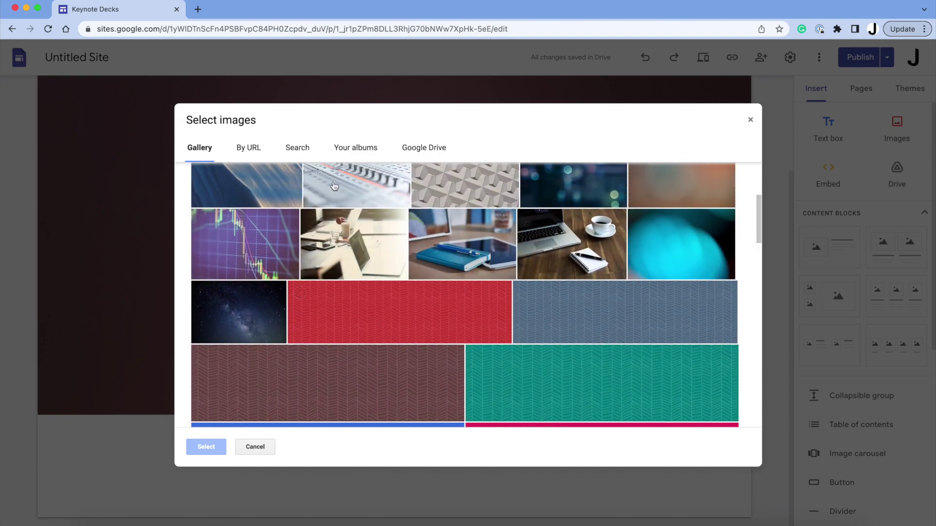
click(307, 154)
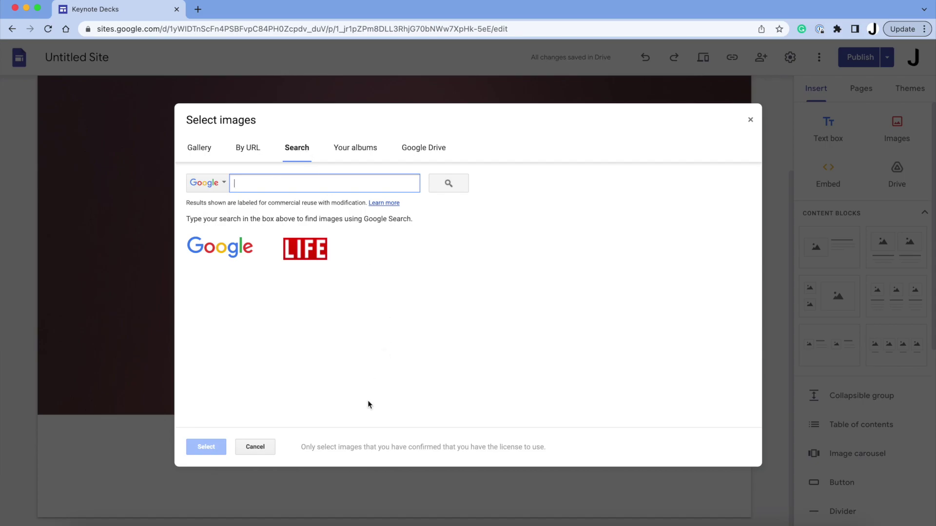
click(270, 447)
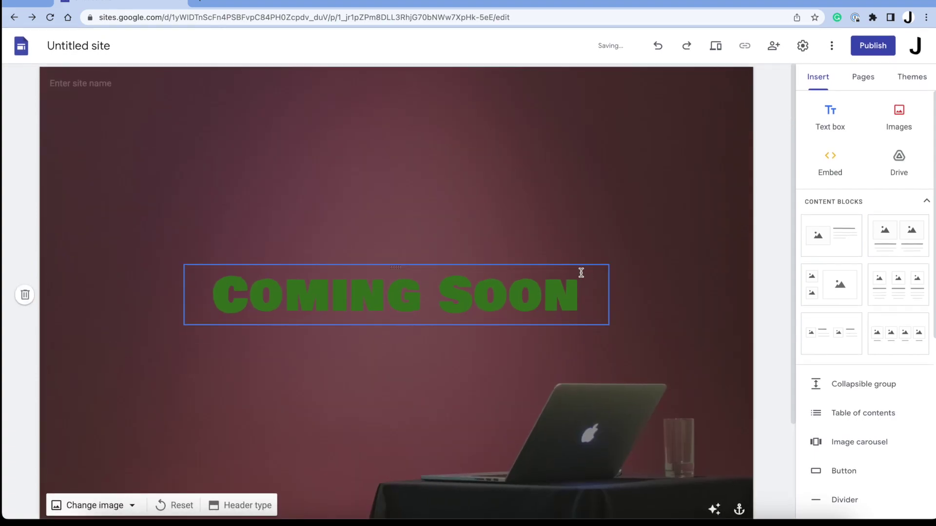
- Make the COMING SOON title text white
triple_click(538, 272)
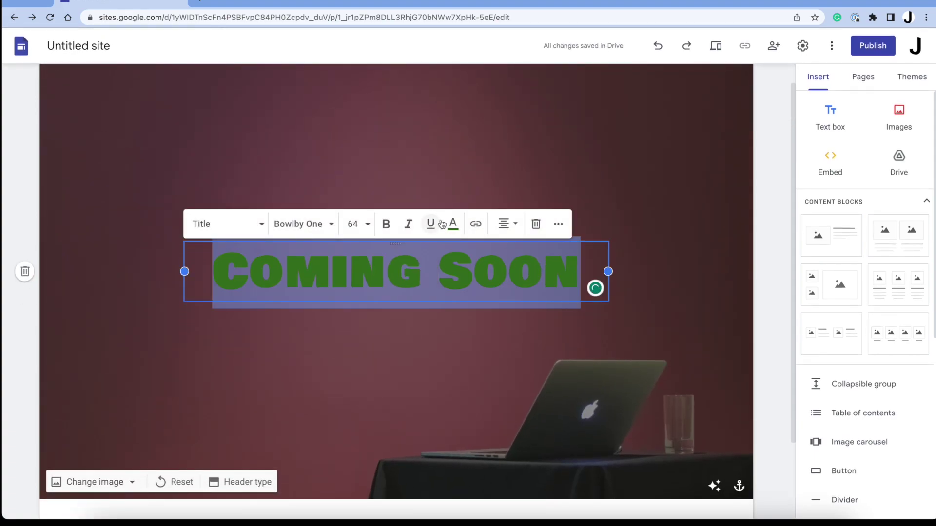
click(453, 224)
click(538, 250)
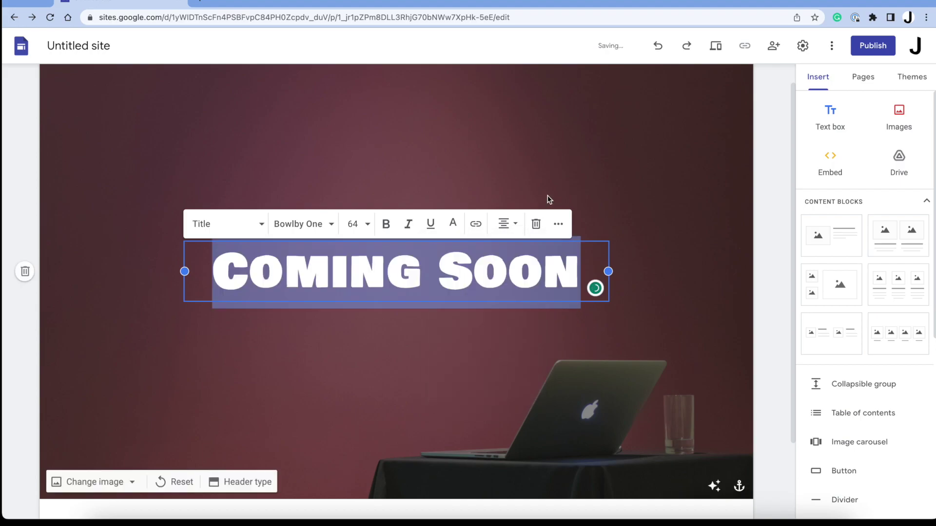
click(549, 193)
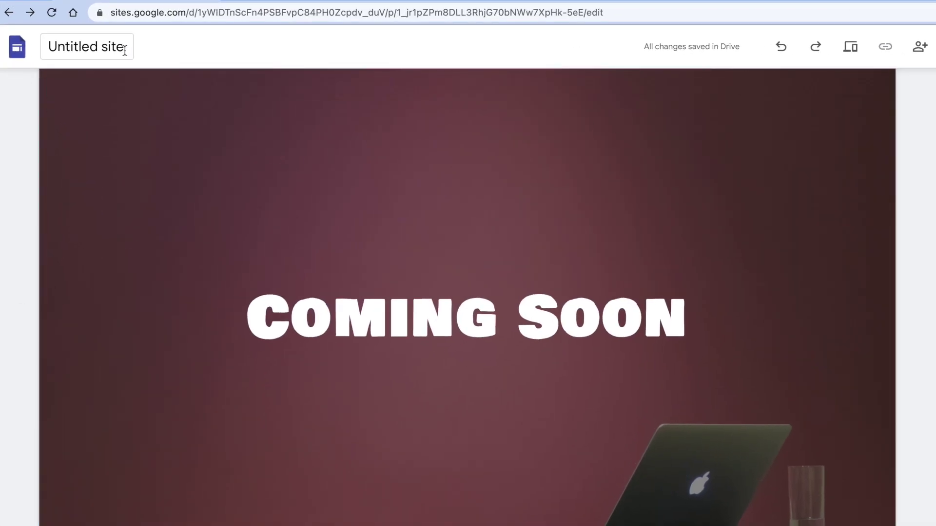
- Rename the site to 'Keynote Decks'
click(43, 53)
text(Ke)
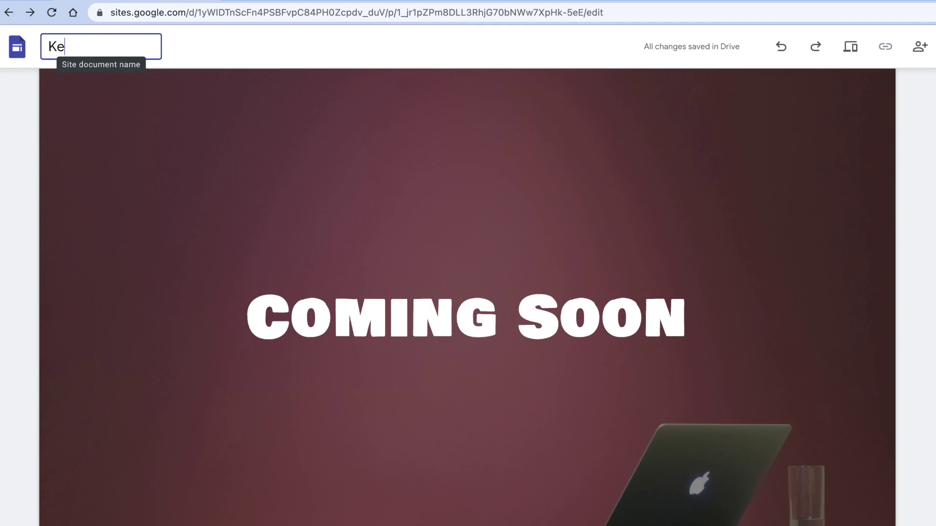
text(ynote Decks)
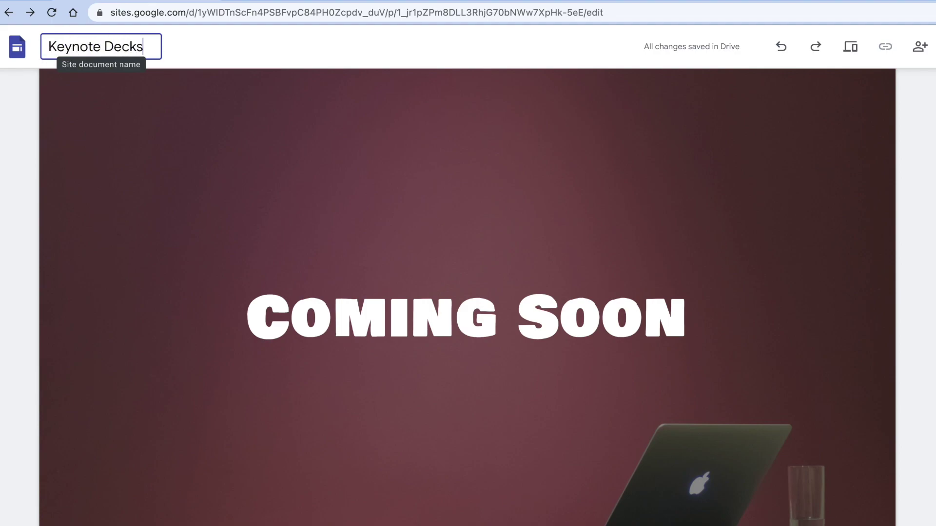
click(924, 187)
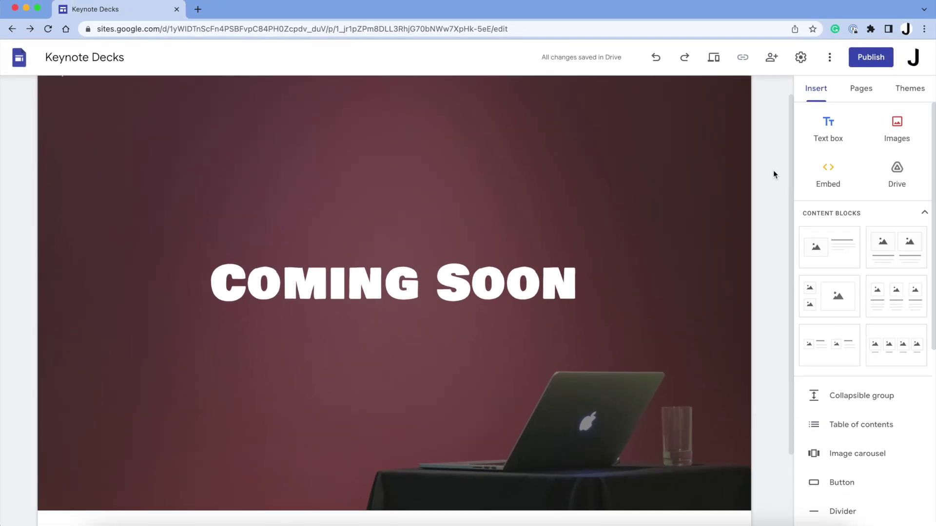
- Open Settings > Custom domains and start the custom domain setup
click(800, 58)
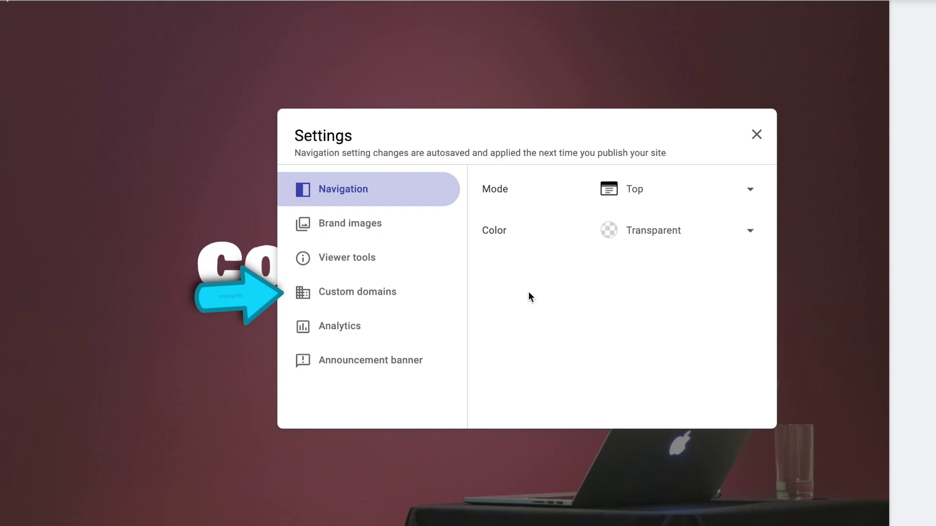
click(410, 296)
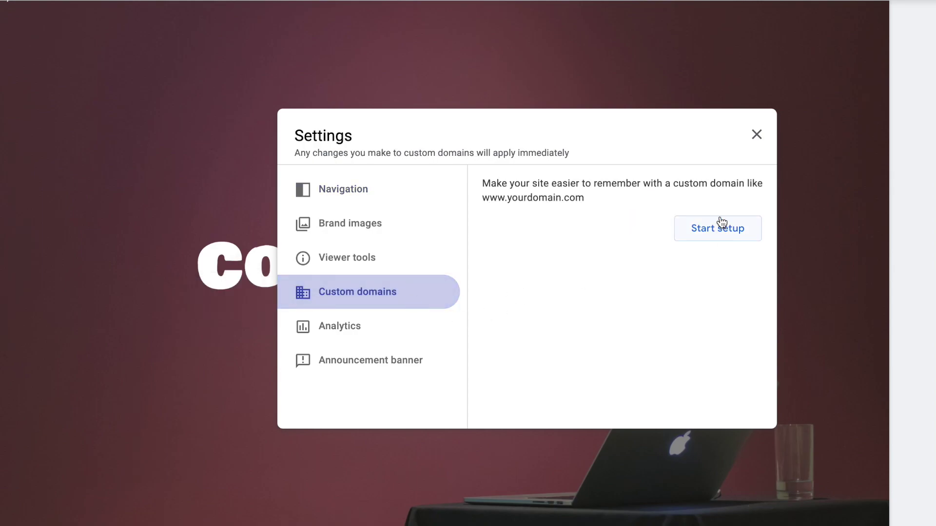
click(725, 234)
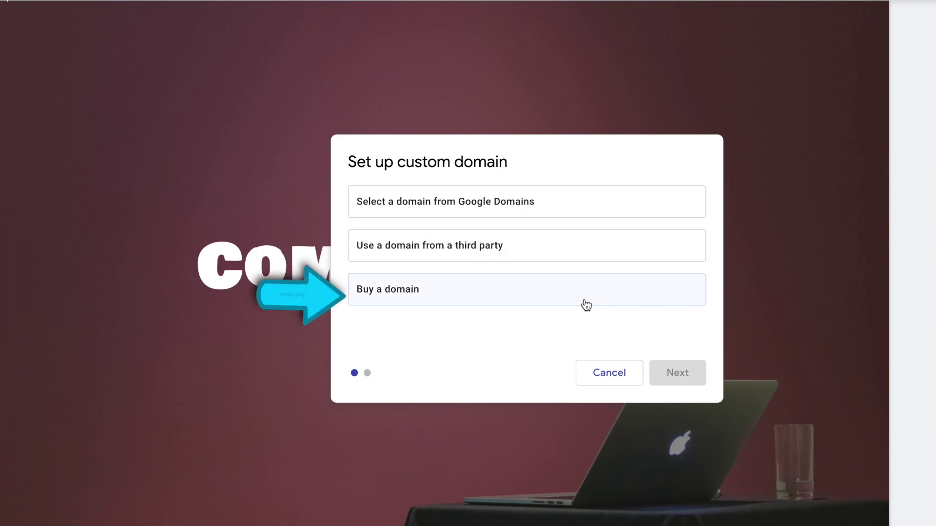
click(601, 208)
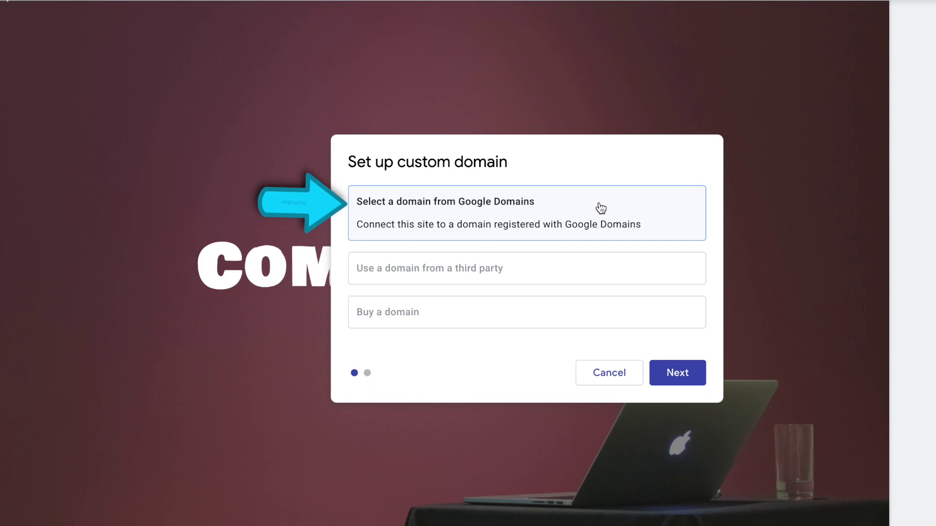
click(695, 378)
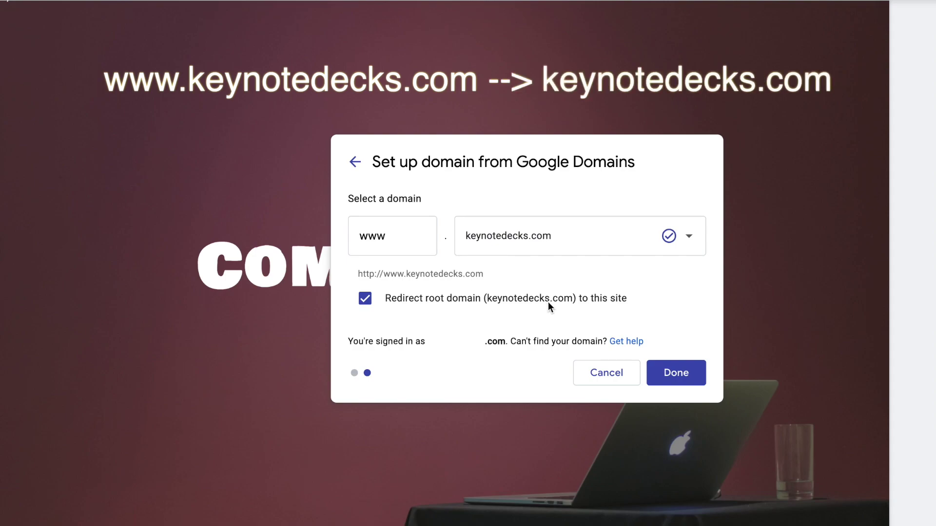
click(687, 377)
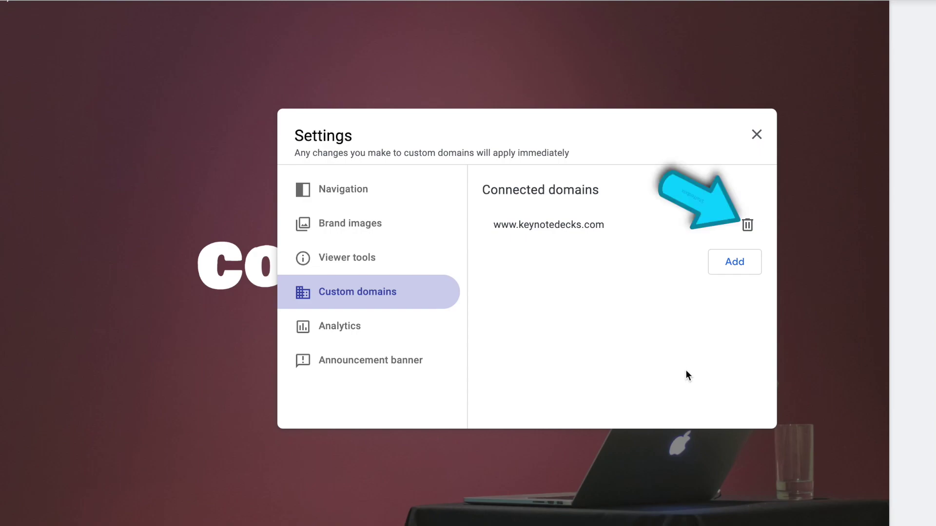
click(755, 136)
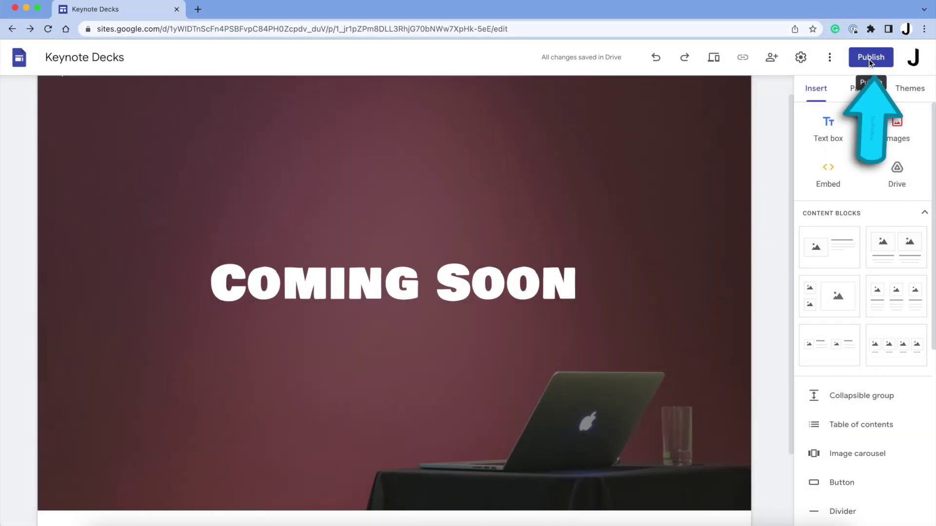
- Publish the site to the web at the keynote-decks address
click(871, 59)
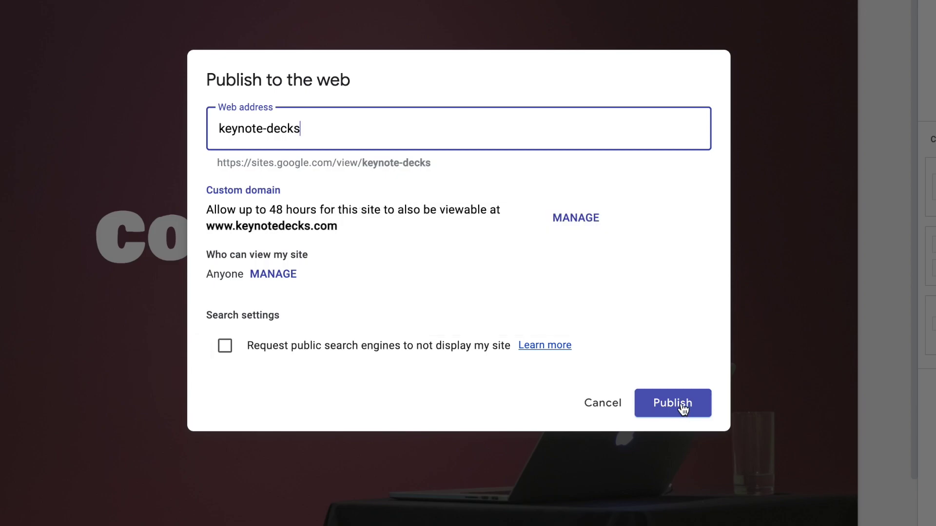
click(683, 409)
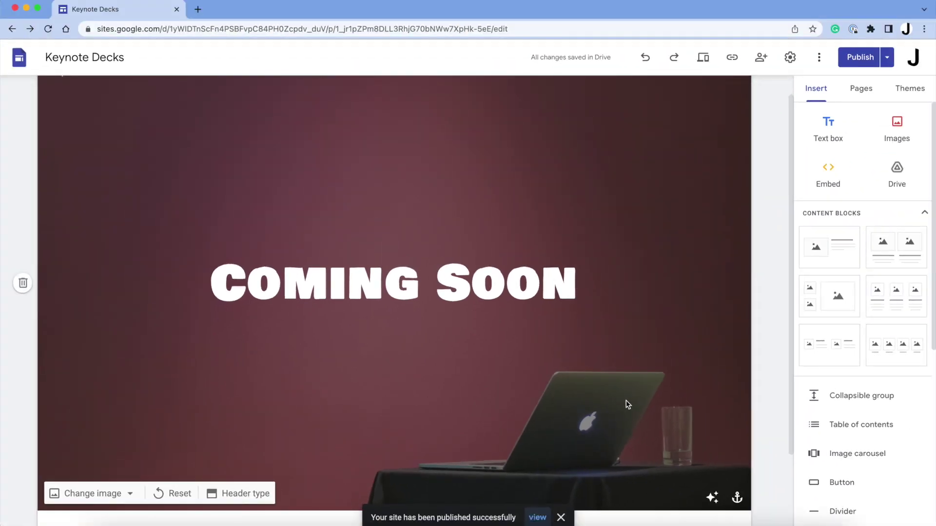
click(702, 61)
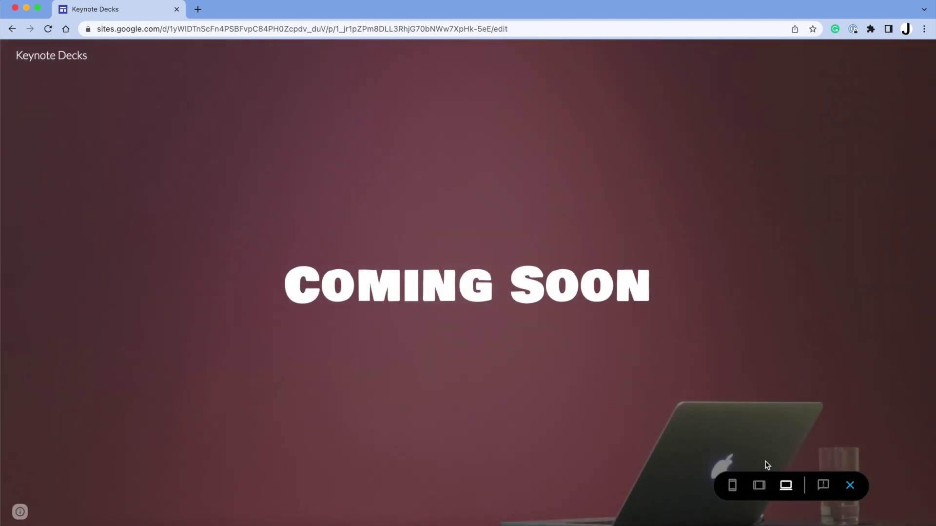
click(732, 485)
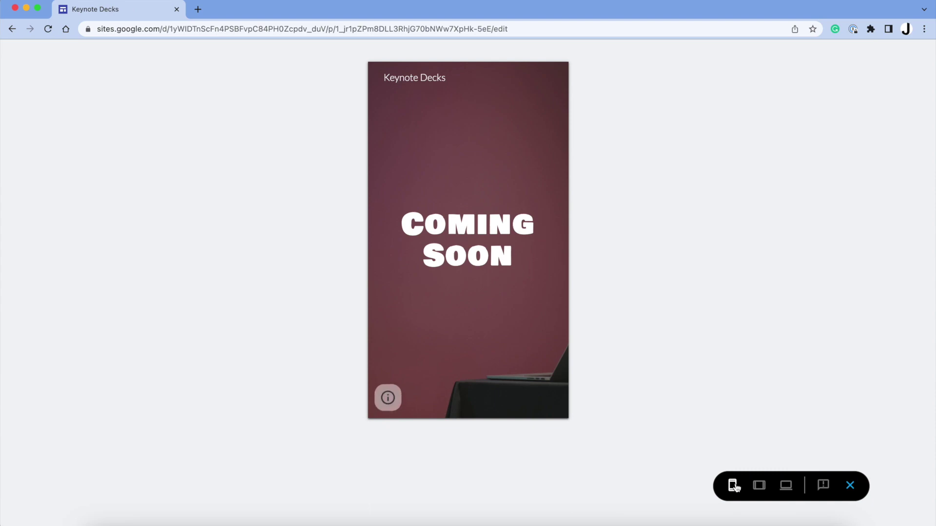
click(762, 490)
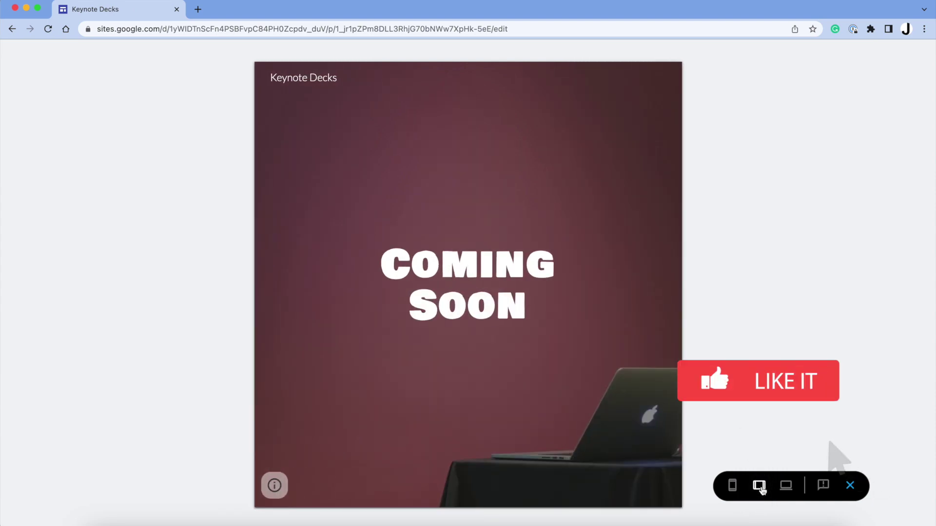
click(851, 487)
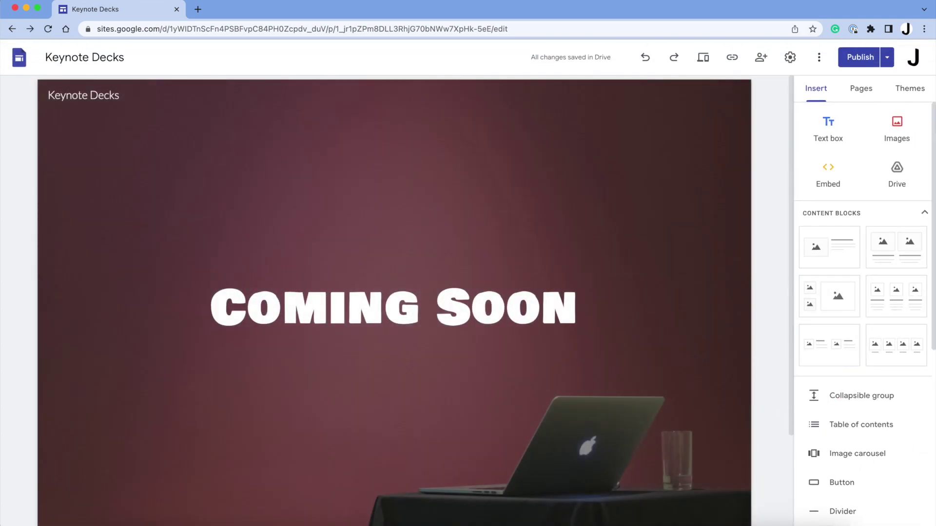
key(super+t)
click(222, 30)
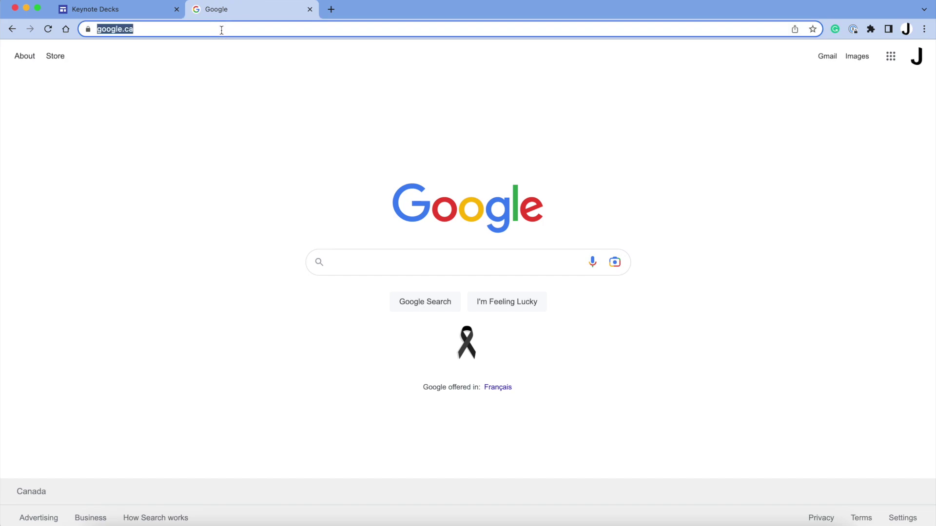
text(keynotedecks.com)
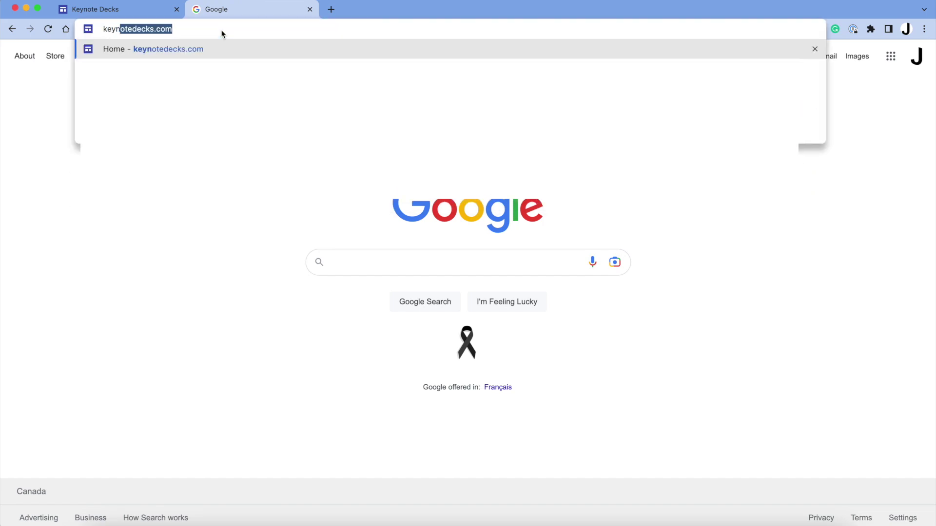
key(Return)
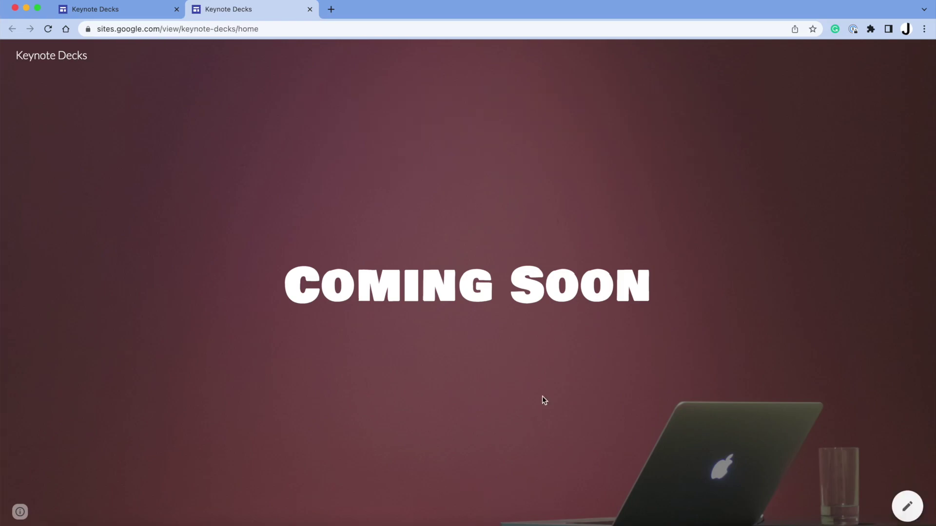
click(310, 10)
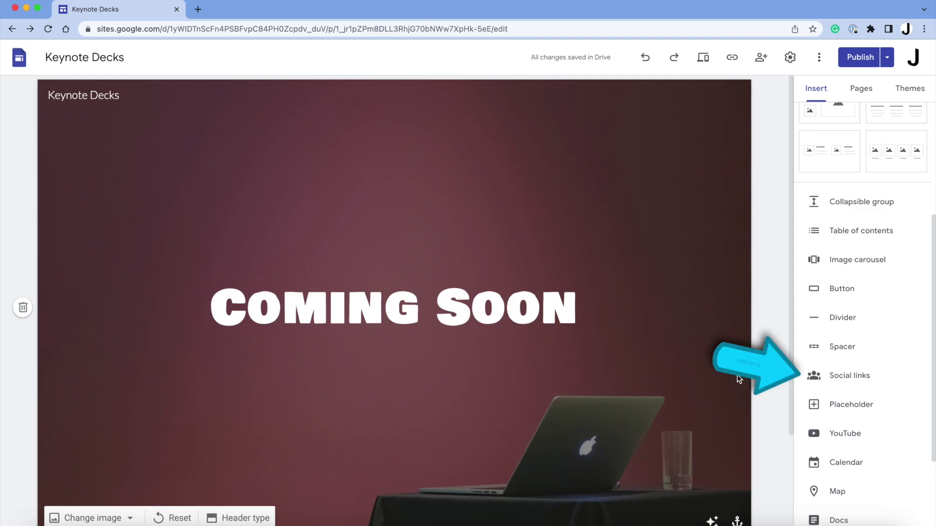
- Add social links with youtube-large.png as the first icon, linked to the channel's youtube.com address
click(829, 383)
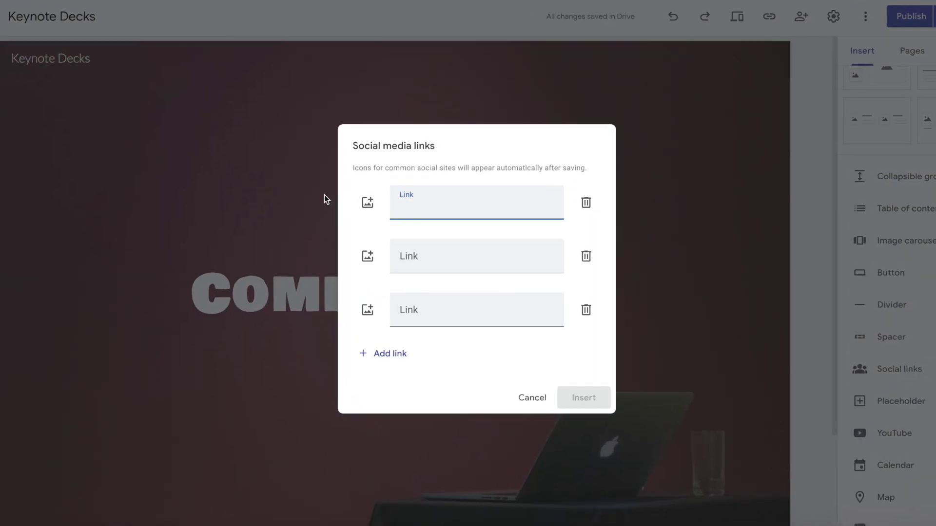
click(367, 225)
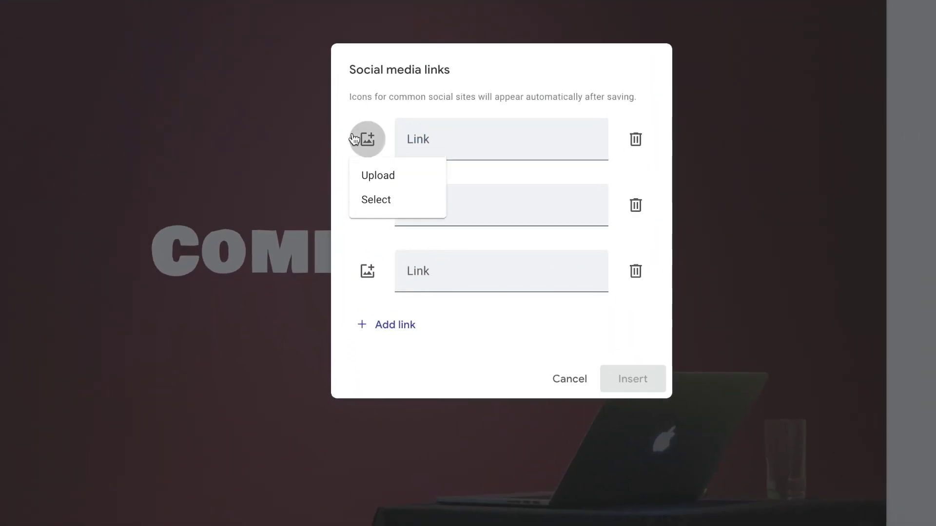
click(380, 175)
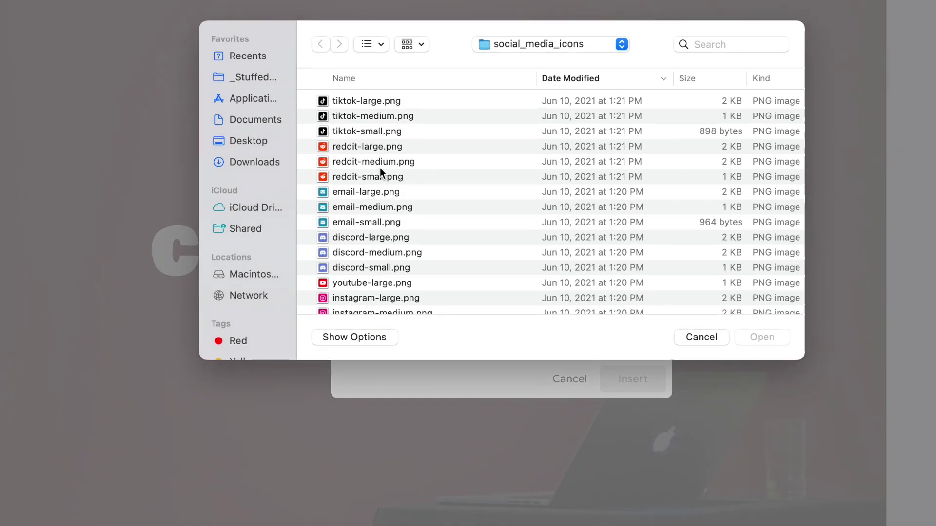
scroll(375, 242, down, 2)
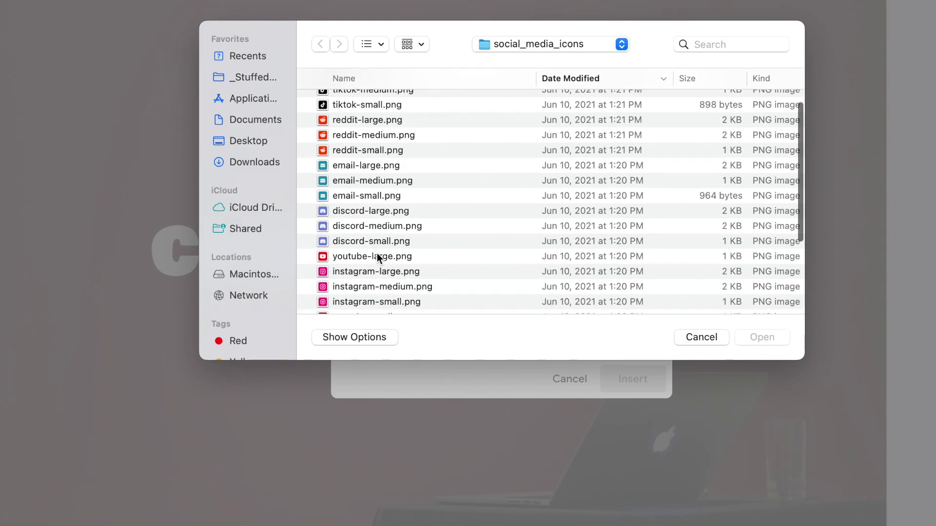
click(377, 253)
click(771, 341)
click(538, 151)
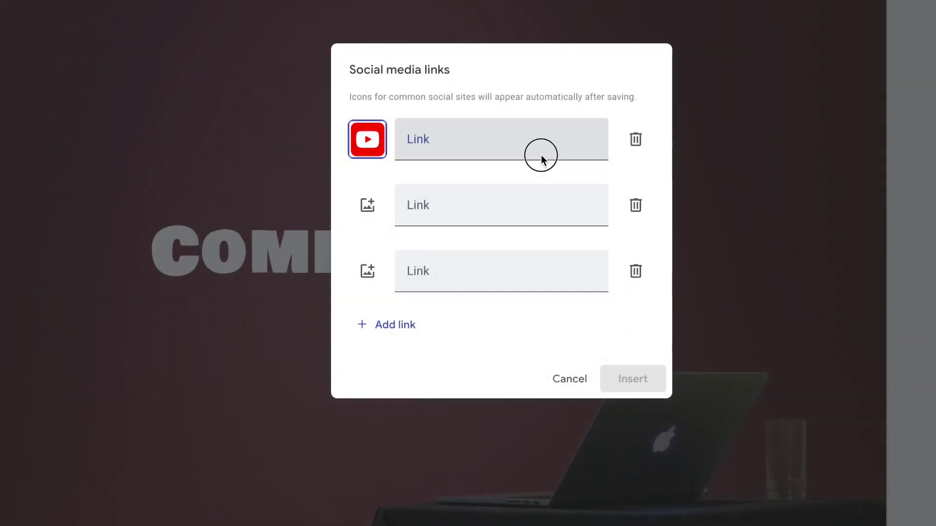
text(https://)
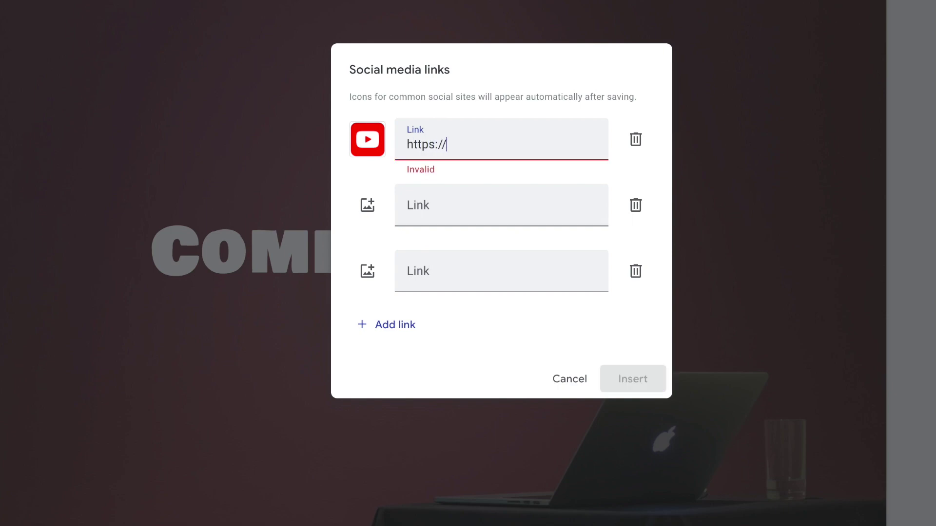
text(youtube.com/@stuffedbox)
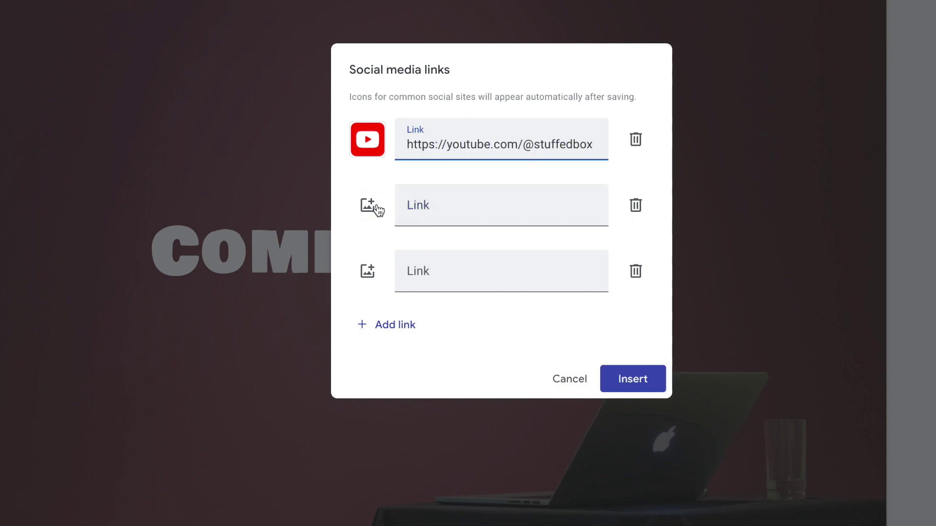
- Upload instagram-large.png as the second link's icon and begin its address
click(369, 205)
click(396, 246)
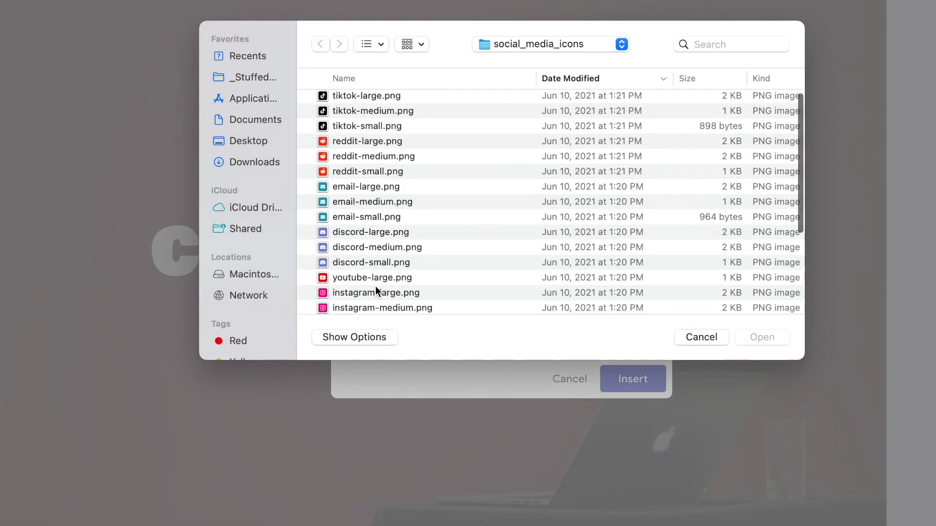
scroll(377, 281, down, 2)
click(385, 260)
click(748, 336)
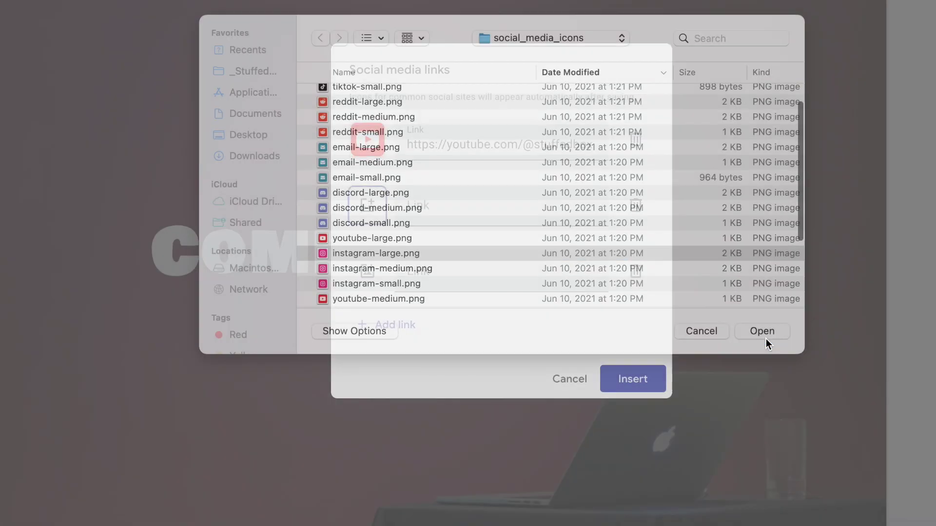
click(470, 209)
- Finish the Instagram URL, add twitter-large.png with its Twitter URL as third link, and insert the icons
text(https)
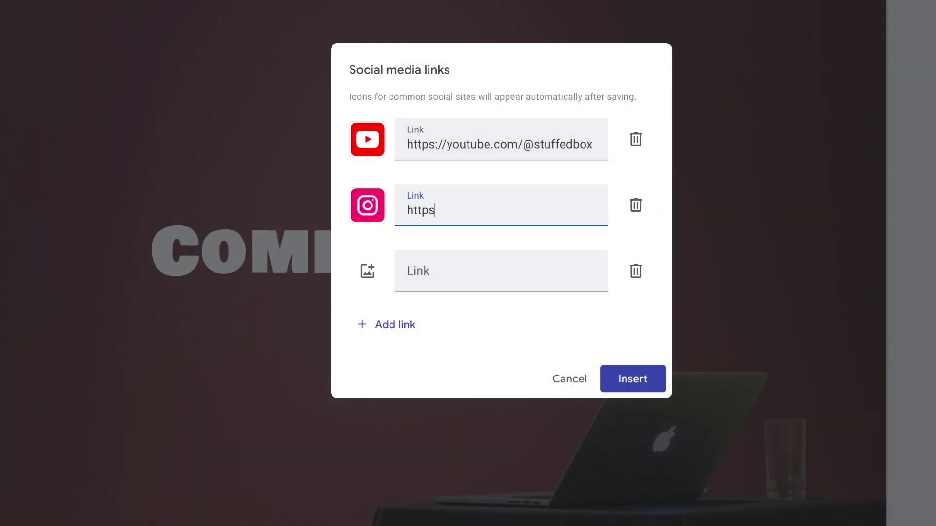
text(://instagram.com/)
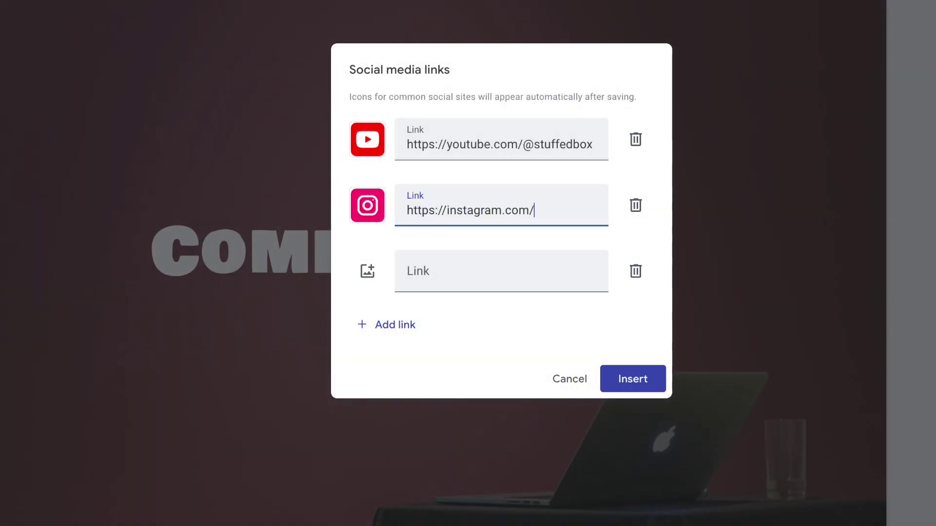
text(stuffedboxo)
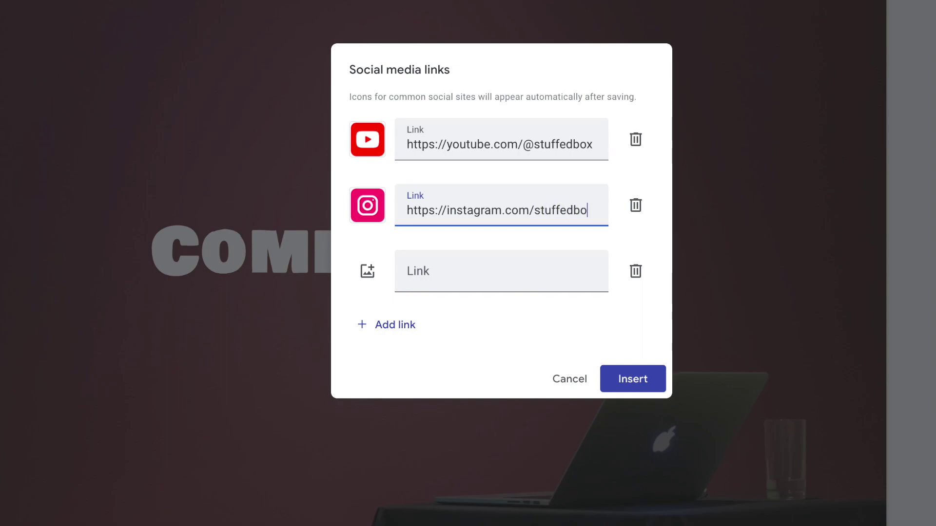
click(366, 273)
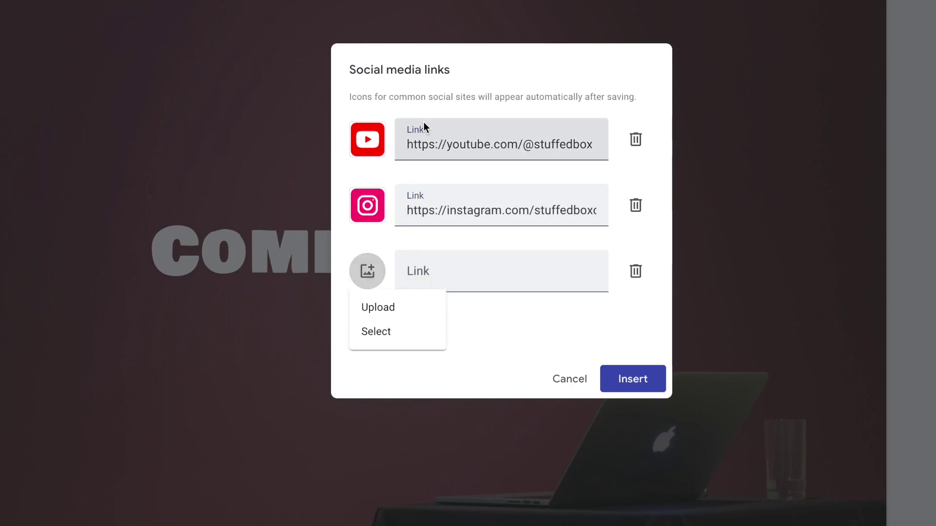
click(392, 308)
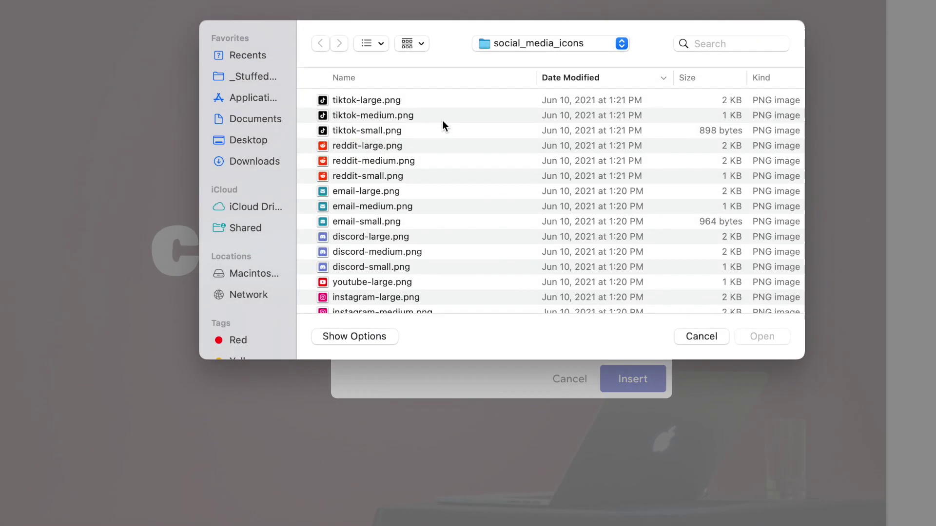
scroll(417, 218, down, 5)
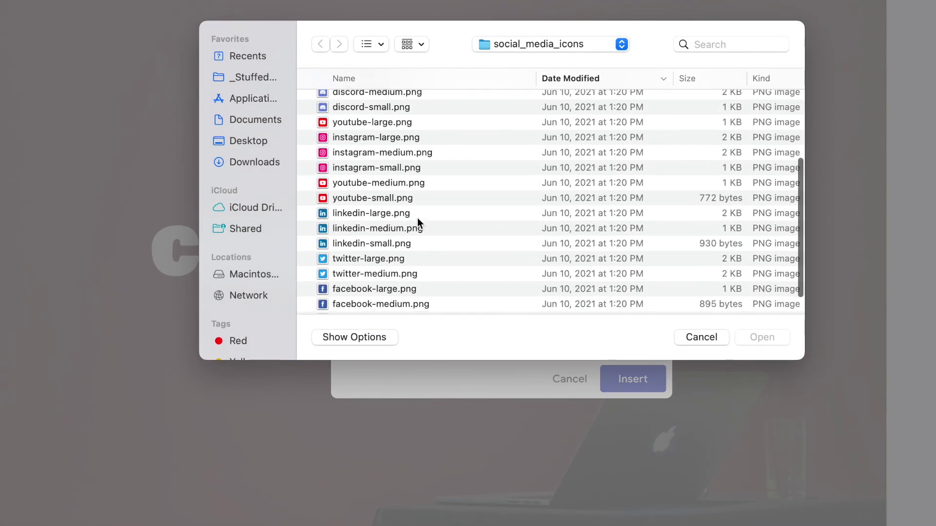
click(392, 258)
click(761, 339)
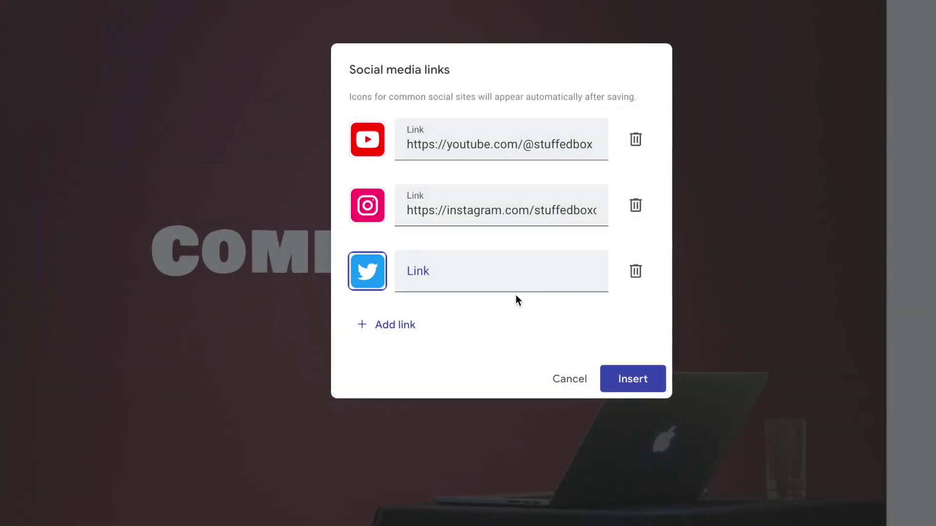
click(503, 273)
text(https://)
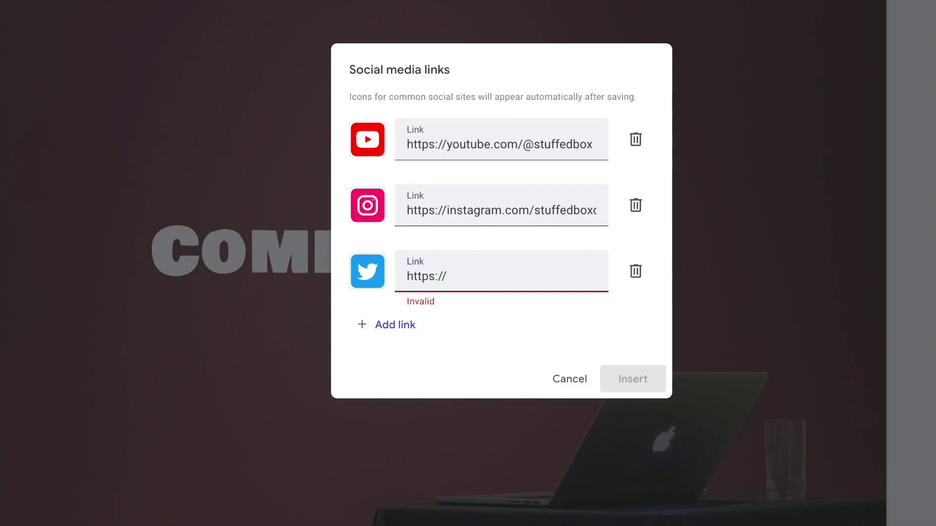
text(twitter.com/)
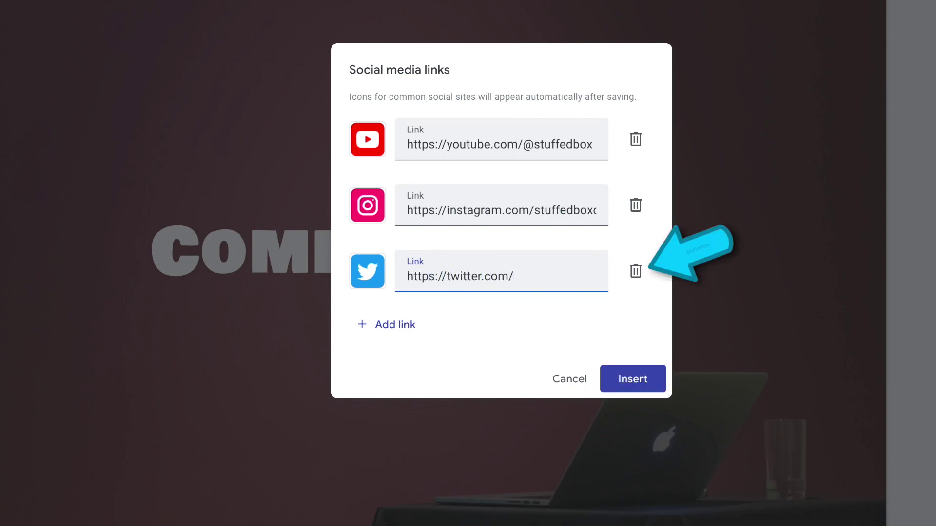
text(stuffedboxco)
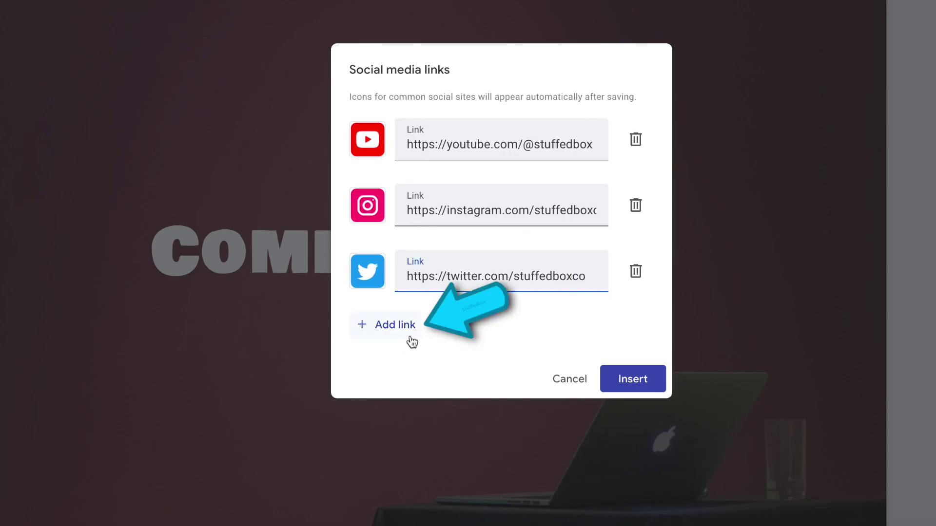
click(652, 388)
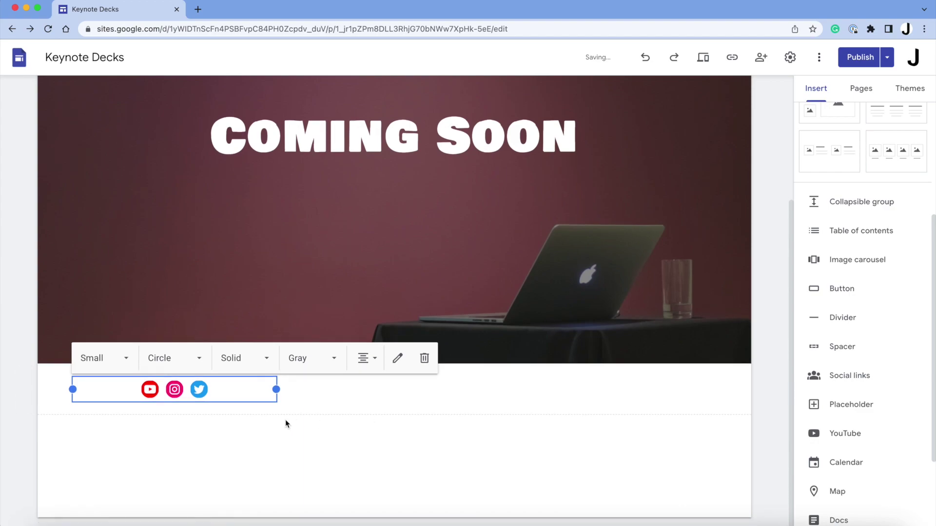
- Drag the YouTube, Instagram and Twitter icons into the banner, centred under 'Coming Soon'
click(296, 397)
drag(231, 387, 374, 169)
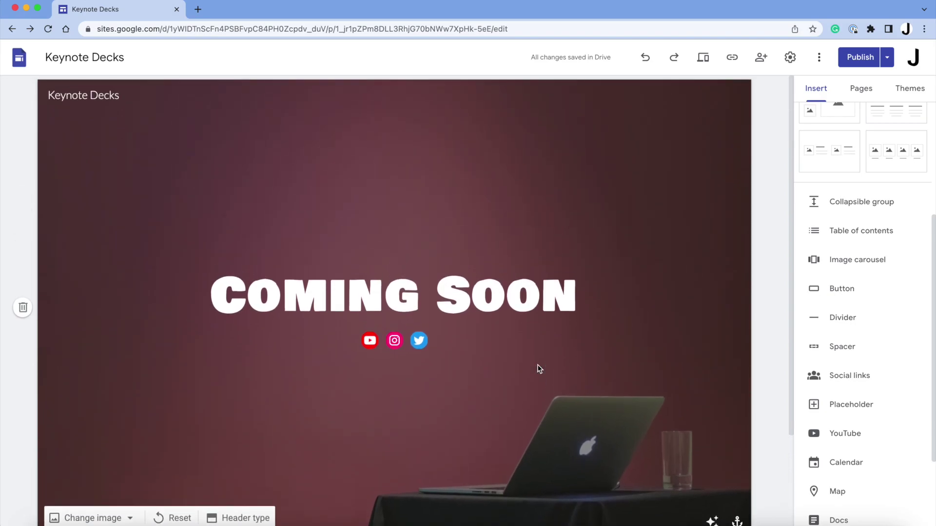
- Publish the updated Keynote Decks site and open its live version in a new tab
click(860, 59)
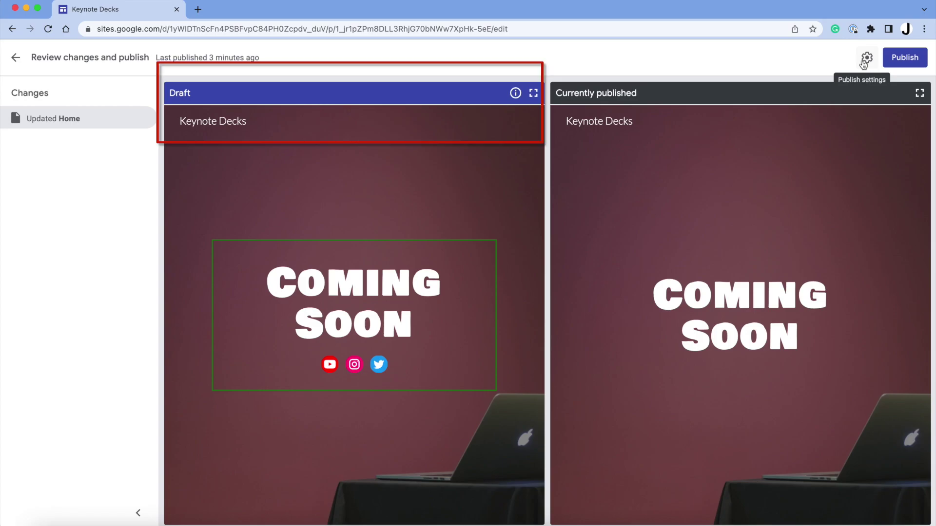
click(898, 63)
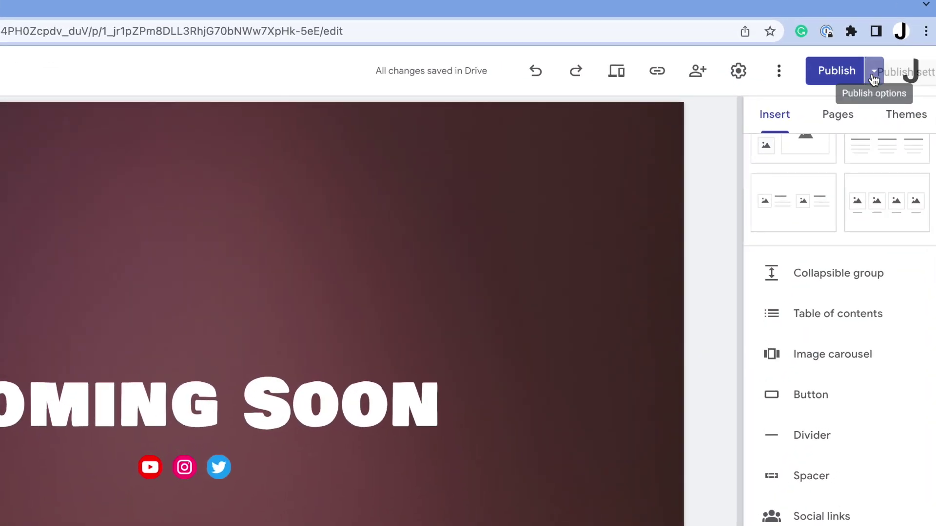
click(887, 63)
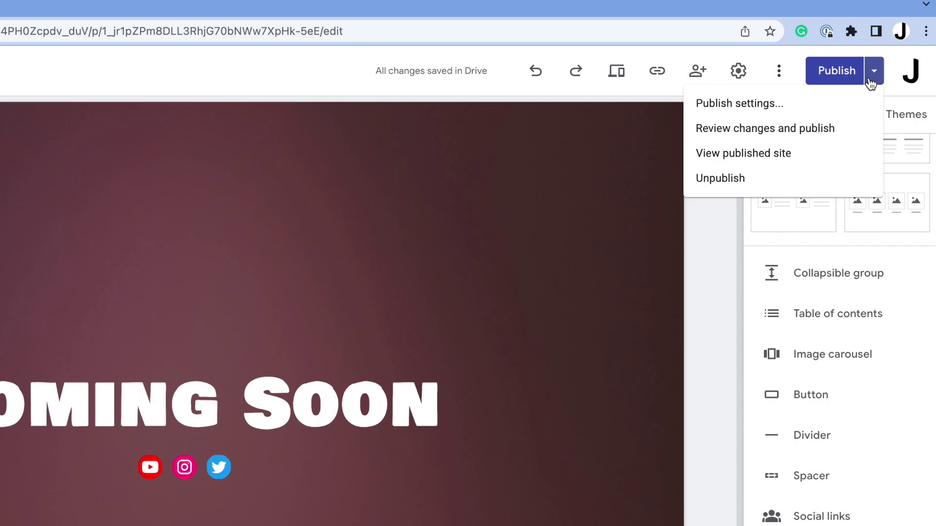
click(828, 157)
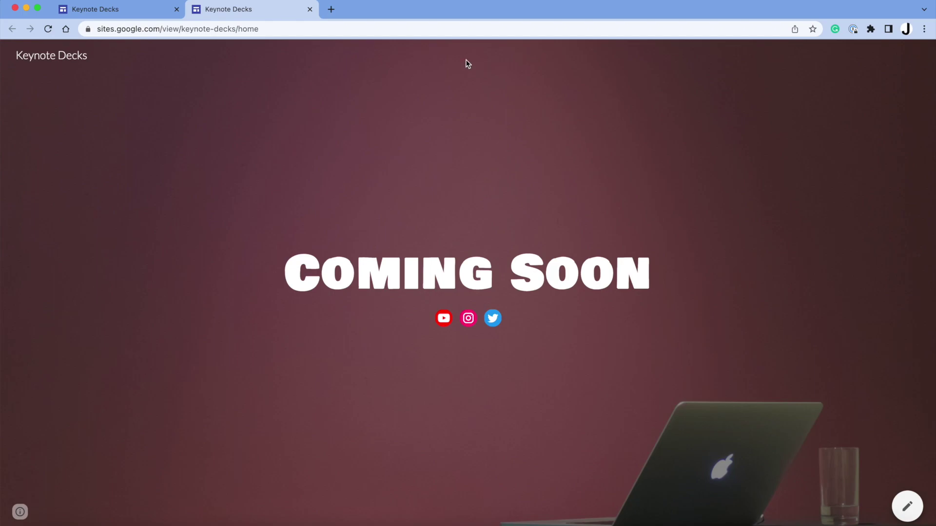
- Go to the stuffedbox.co website from the address bar
click(317, 26)
text(stuff)
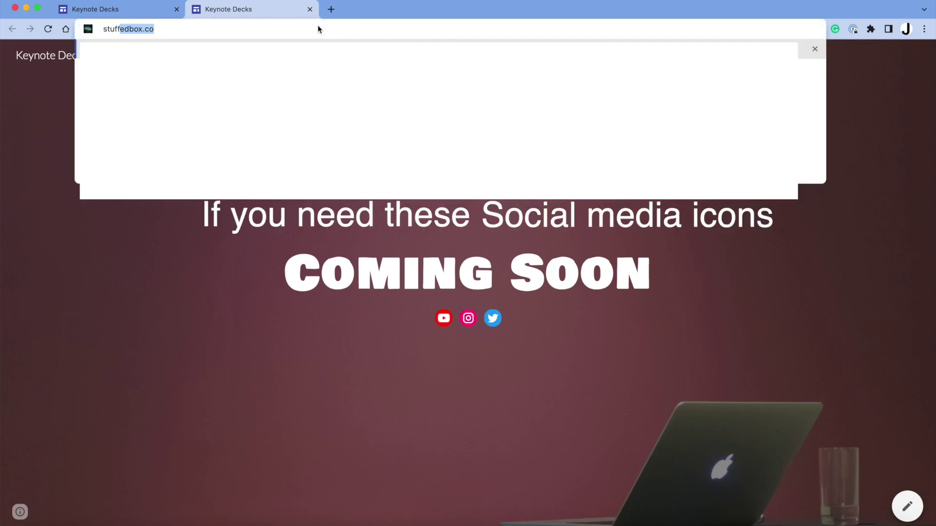
key(Return)
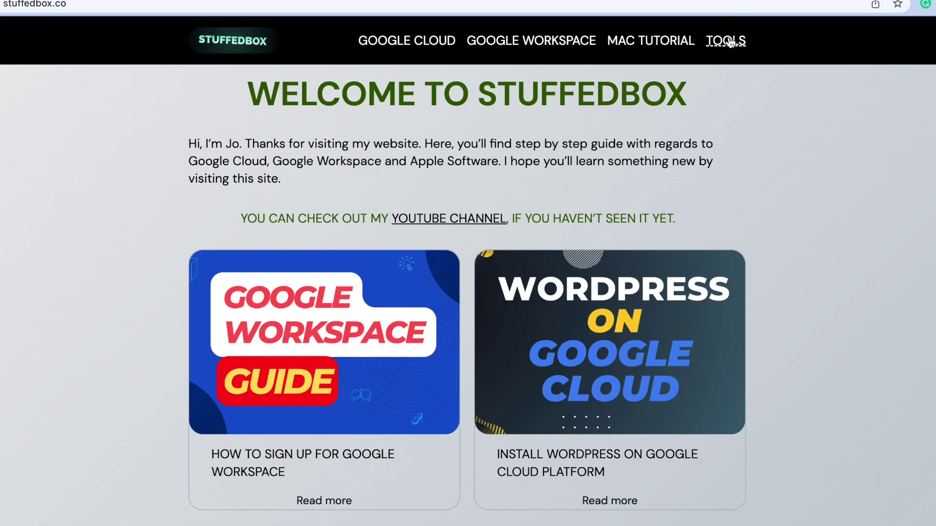
- On the stuffedbox.co Tools page, open the downloadable social media icons
click(730, 43)
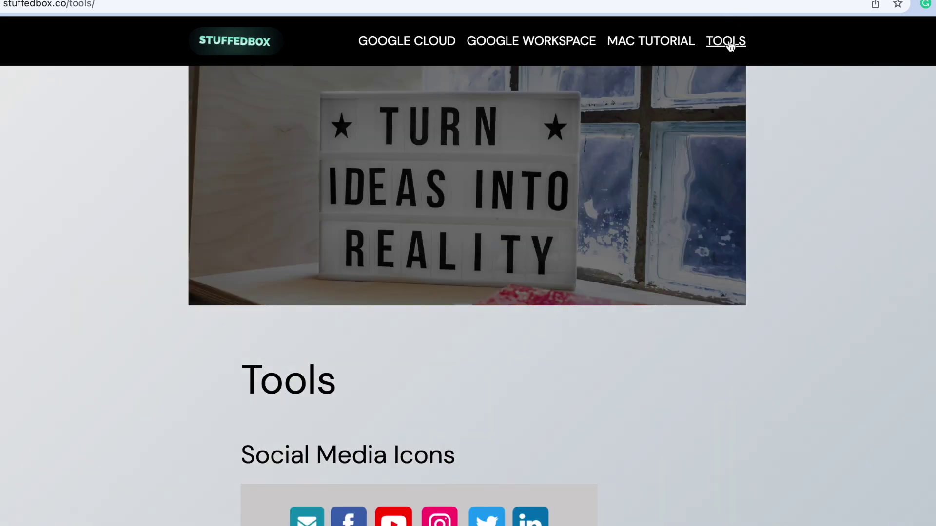
scroll(750, 285, down, 1)
scroll(748, 282, down, 6)
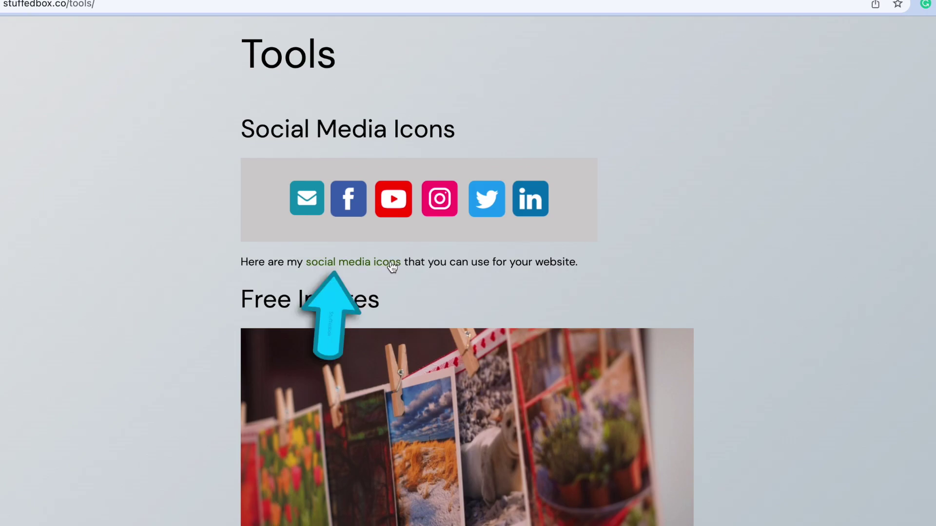
click(392, 266)
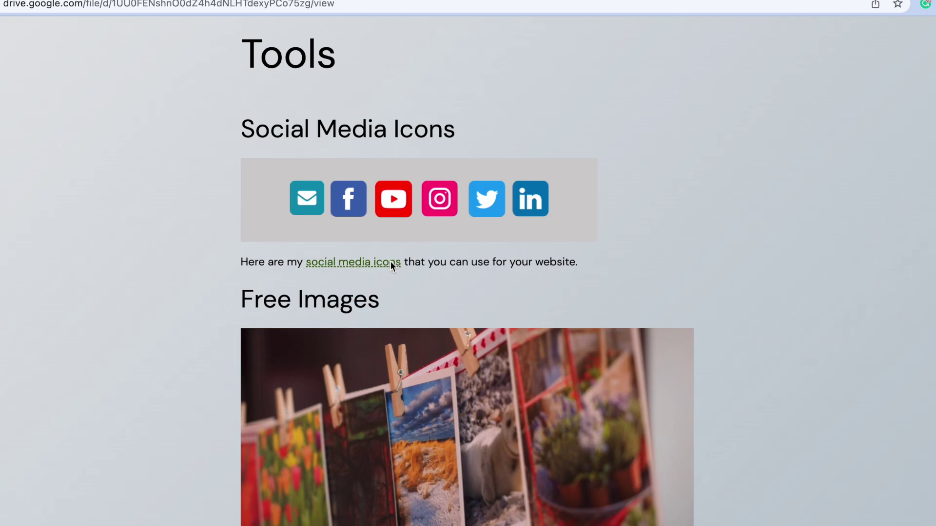